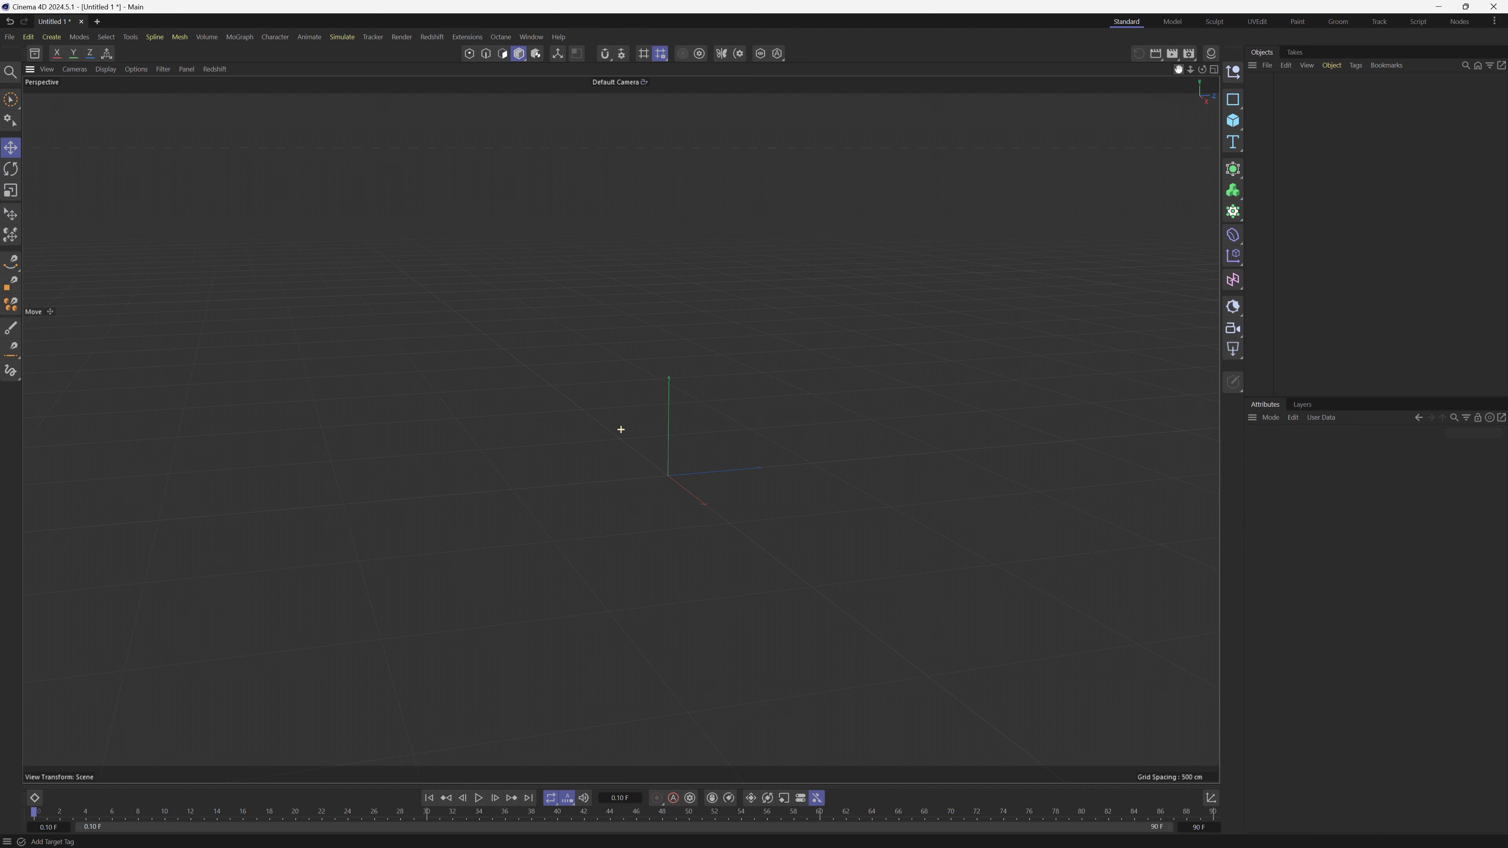
# Step: Add a cube primitive and shift it along the X axis to about 16.9 cm
pyautogui.moveTo(1179, 70); pyautogui.dragTo(1192, 7)
pyautogui.click(1233, 121)
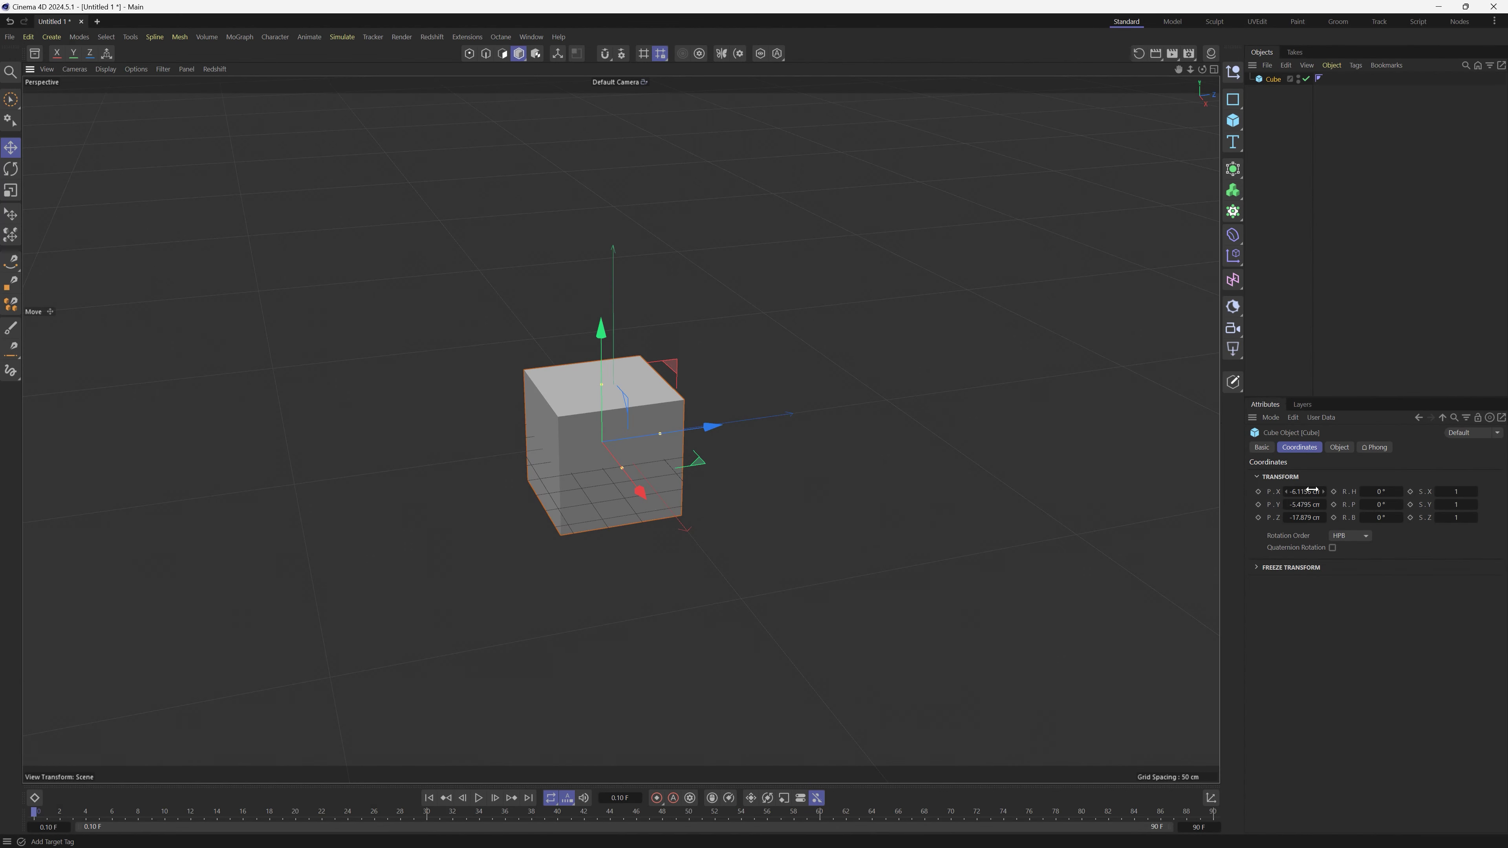
pyautogui.moveTo(1310, 491); pyautogui.dragTo(976, 406)
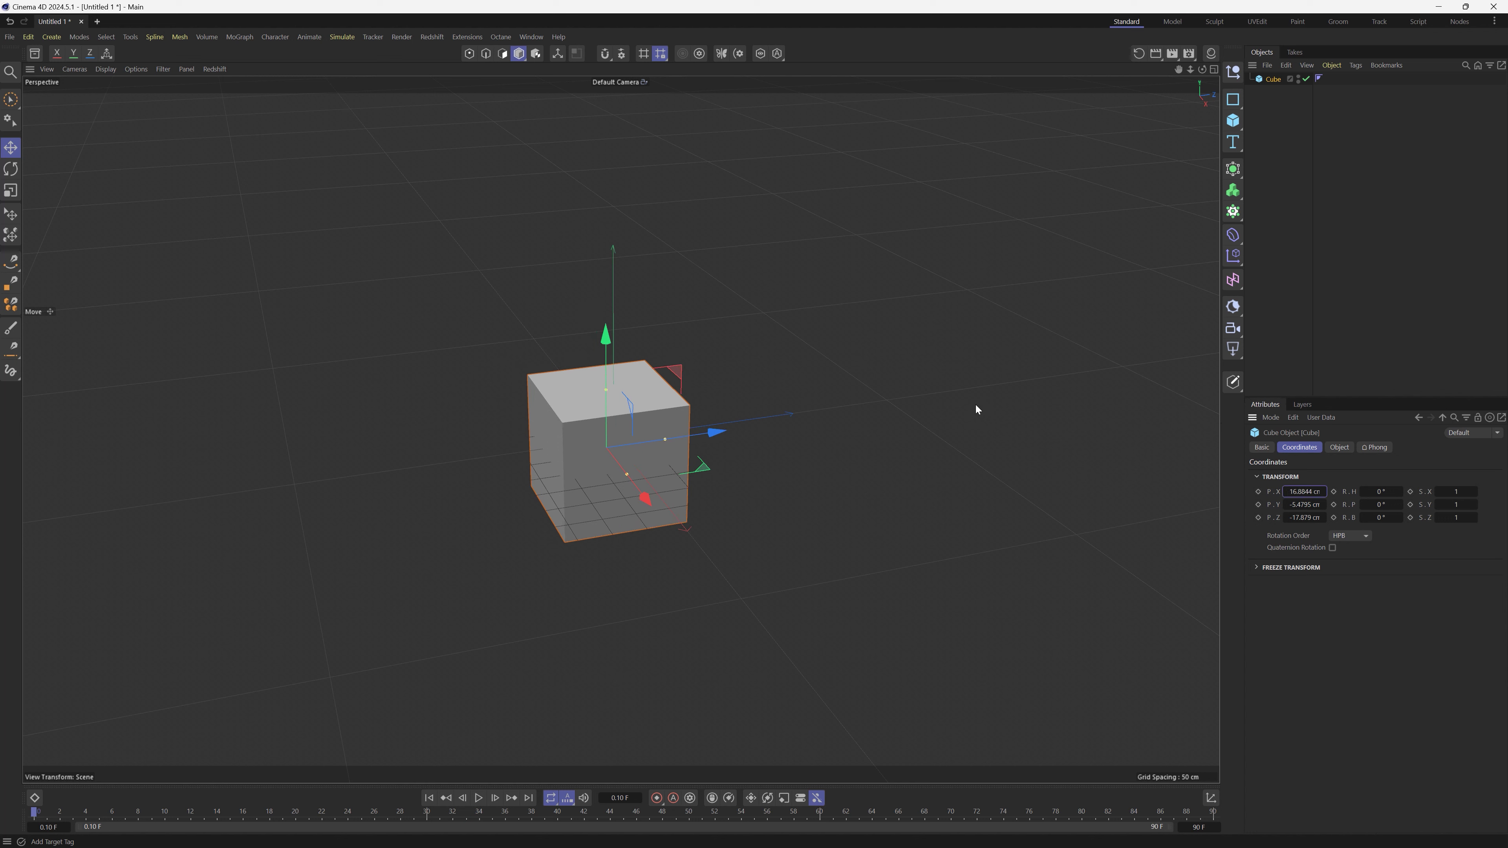
# Step: Nudge the cube back and forth in small increments along its axes, ending at about Z -20.4 cm
pyautogui.press('Right')
pyautogui.press('Right')
pyautogui.press('Left')
pyautogui.press('Left')
pyautogui.press('Left')
pyautogui.press('Right')
pyautogui.press('Left')
pyautogui.press('Left')
pyautogui.press('Right')
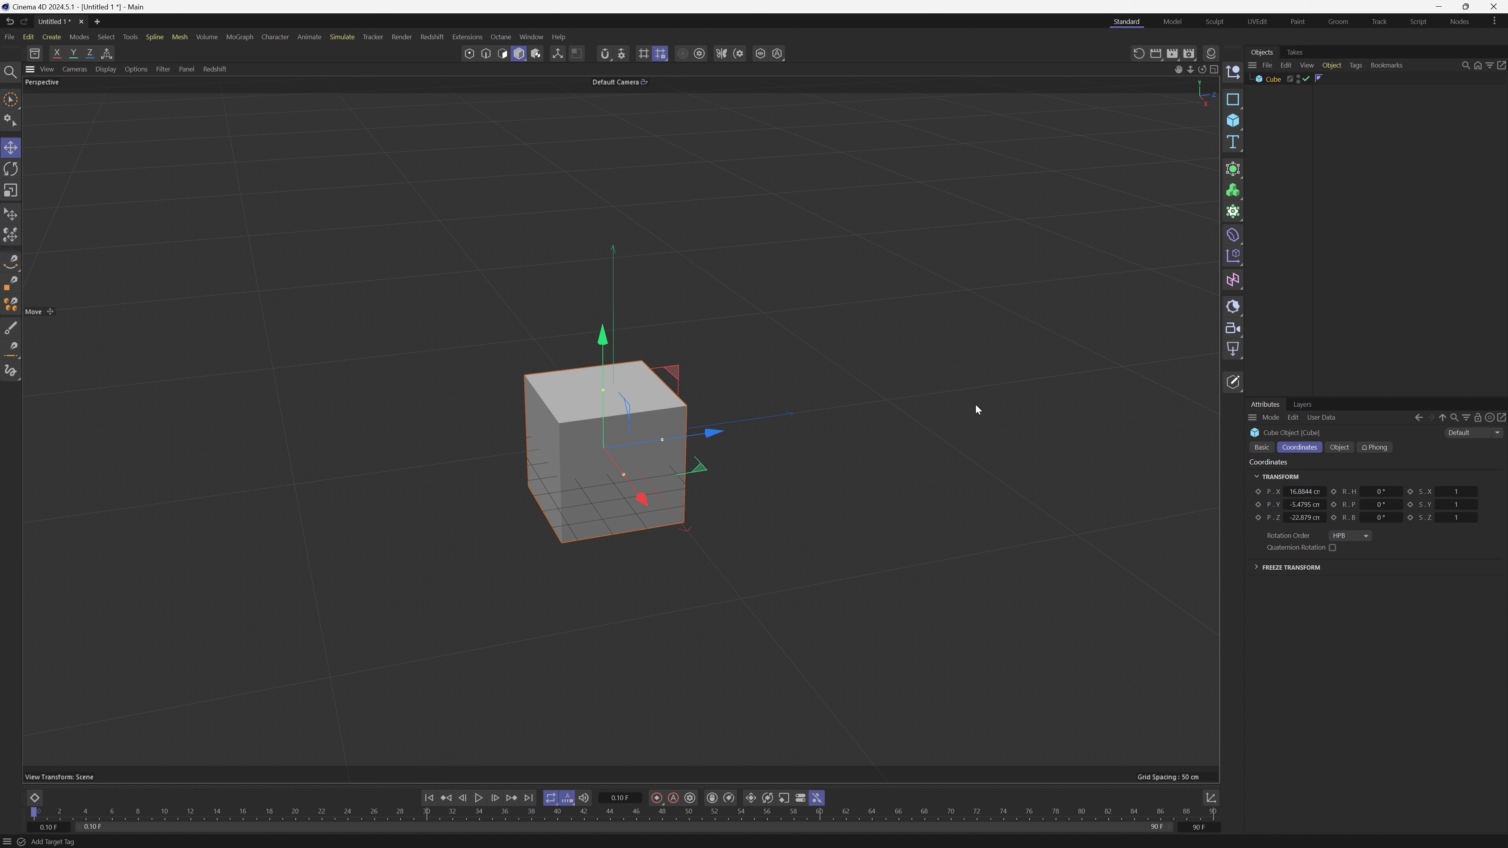
pyautogui.press('Right')
pyautogui.press('Up')
pyautogui.press('Up')
pyautogui.press('Up')
pyautogui.press('Down')
pyautogui.press('Down')
pyautogui.press('Down')
pyautogui.press('Right')
pyautogui.press('Right')
pyautogui.press('Left')
pyautogui.press('Left')
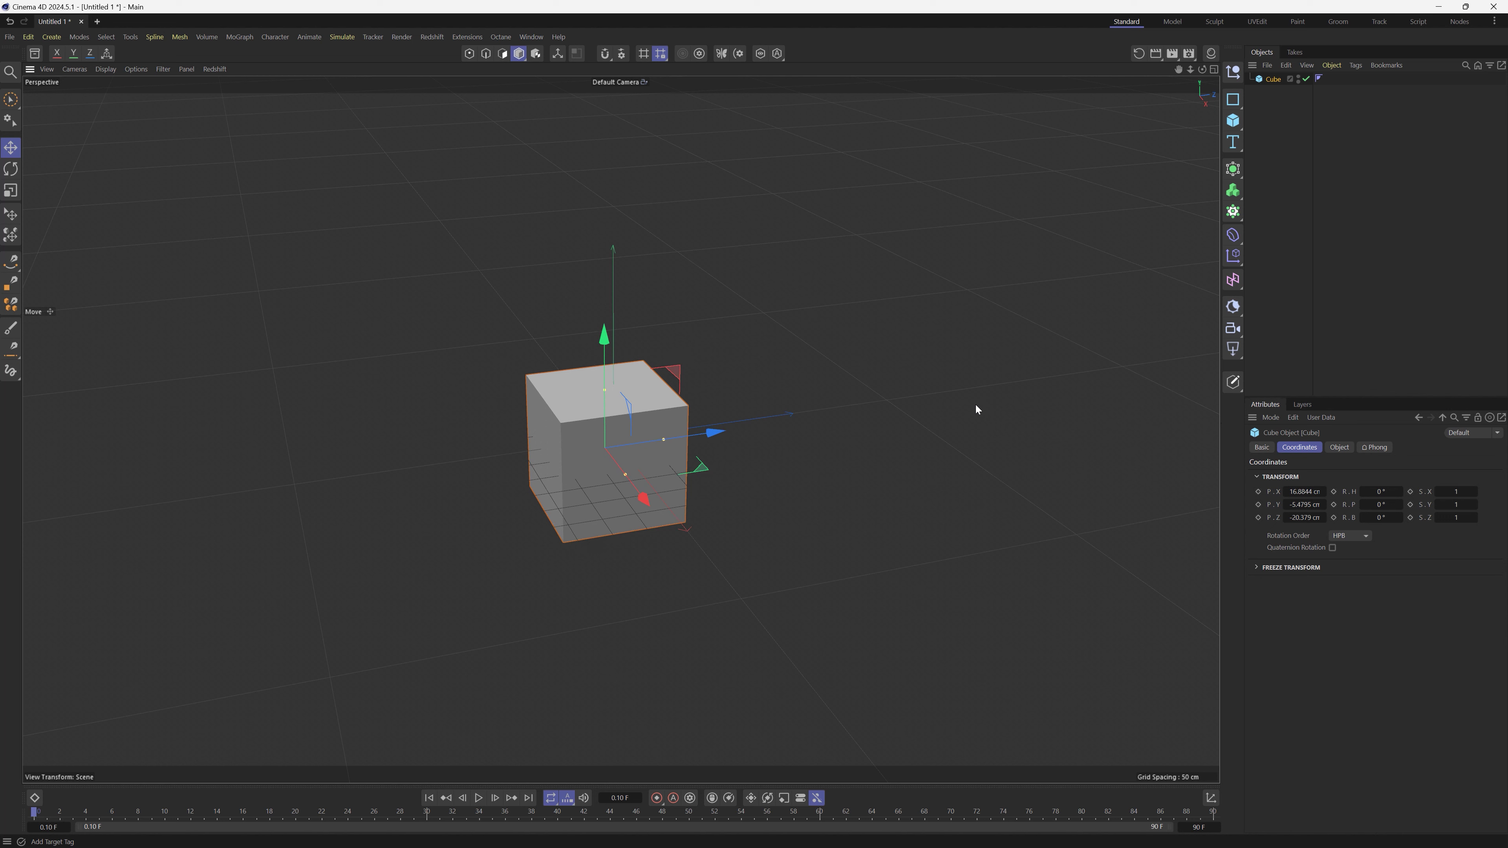
# Step: Rotate the cube in small increments to a pitch of -25° and a bank of 10°, and deselect it
pyautogui.press('r')
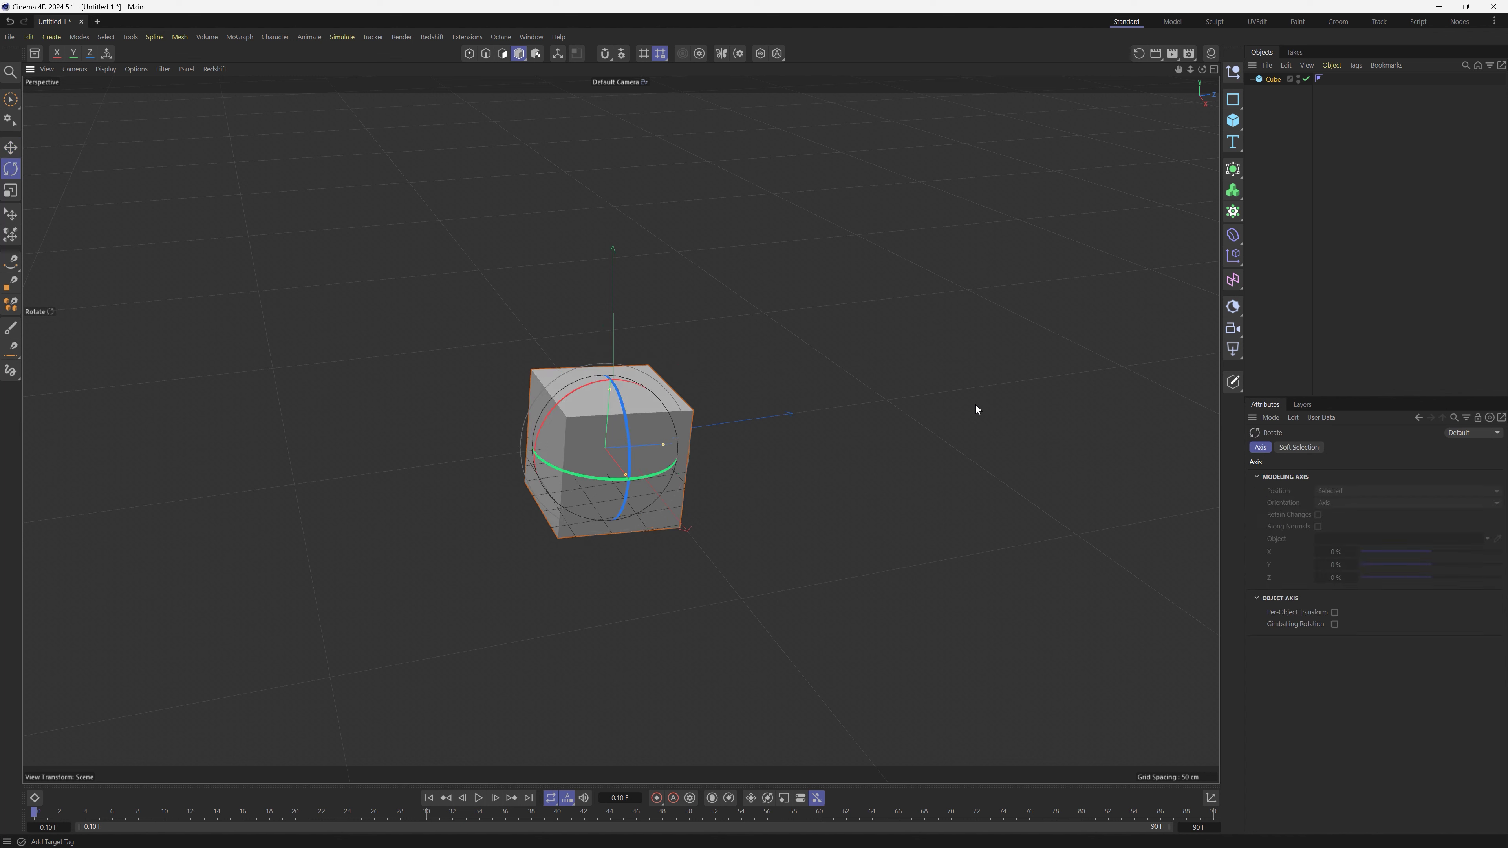
pyautogui.moveTo(976, 405); pyautogui.dragTo(976, 405)
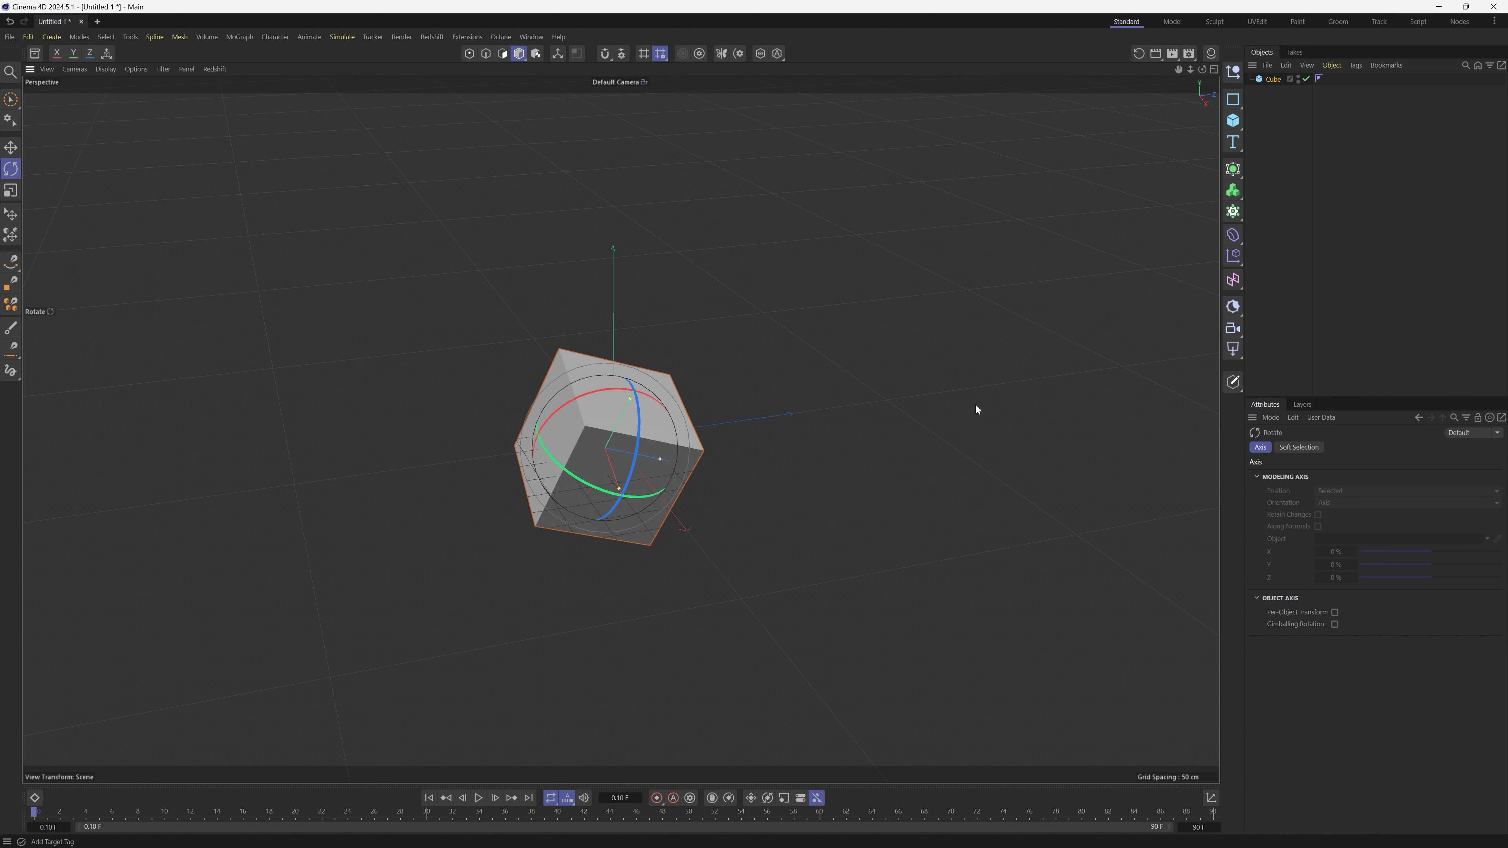
pyautogui.click(1094, 454)
# Step: Move the cube to about X -300, Y 302, Z -522 cm and add a Redshift spot light at the origin
pyautogui.press('e')
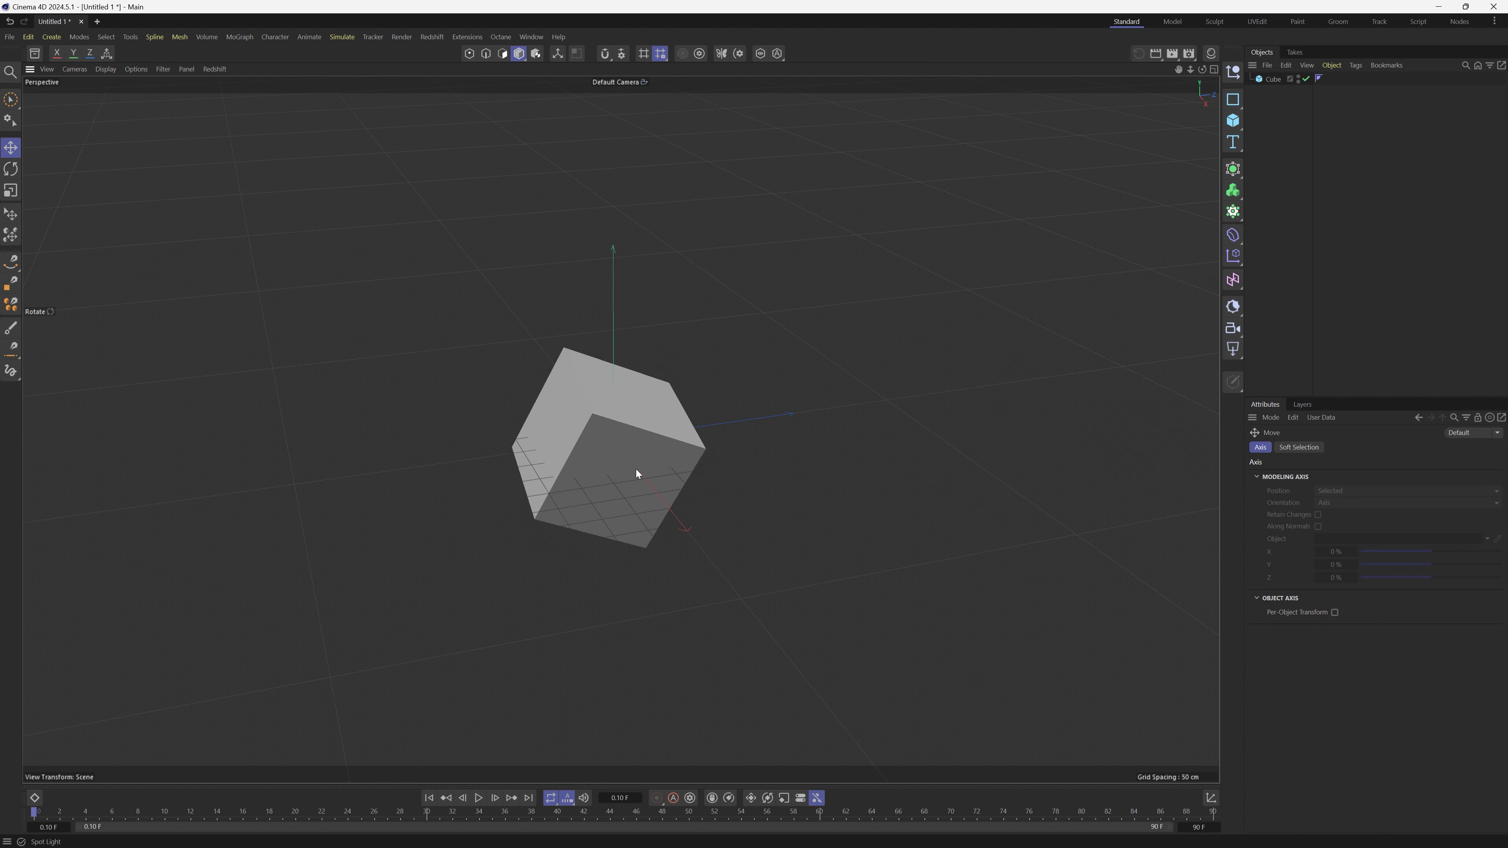
pyautogui.click(637, 470)
pyautogui.moveTo(598, 441); pyautogui.dragTo(234, 229)
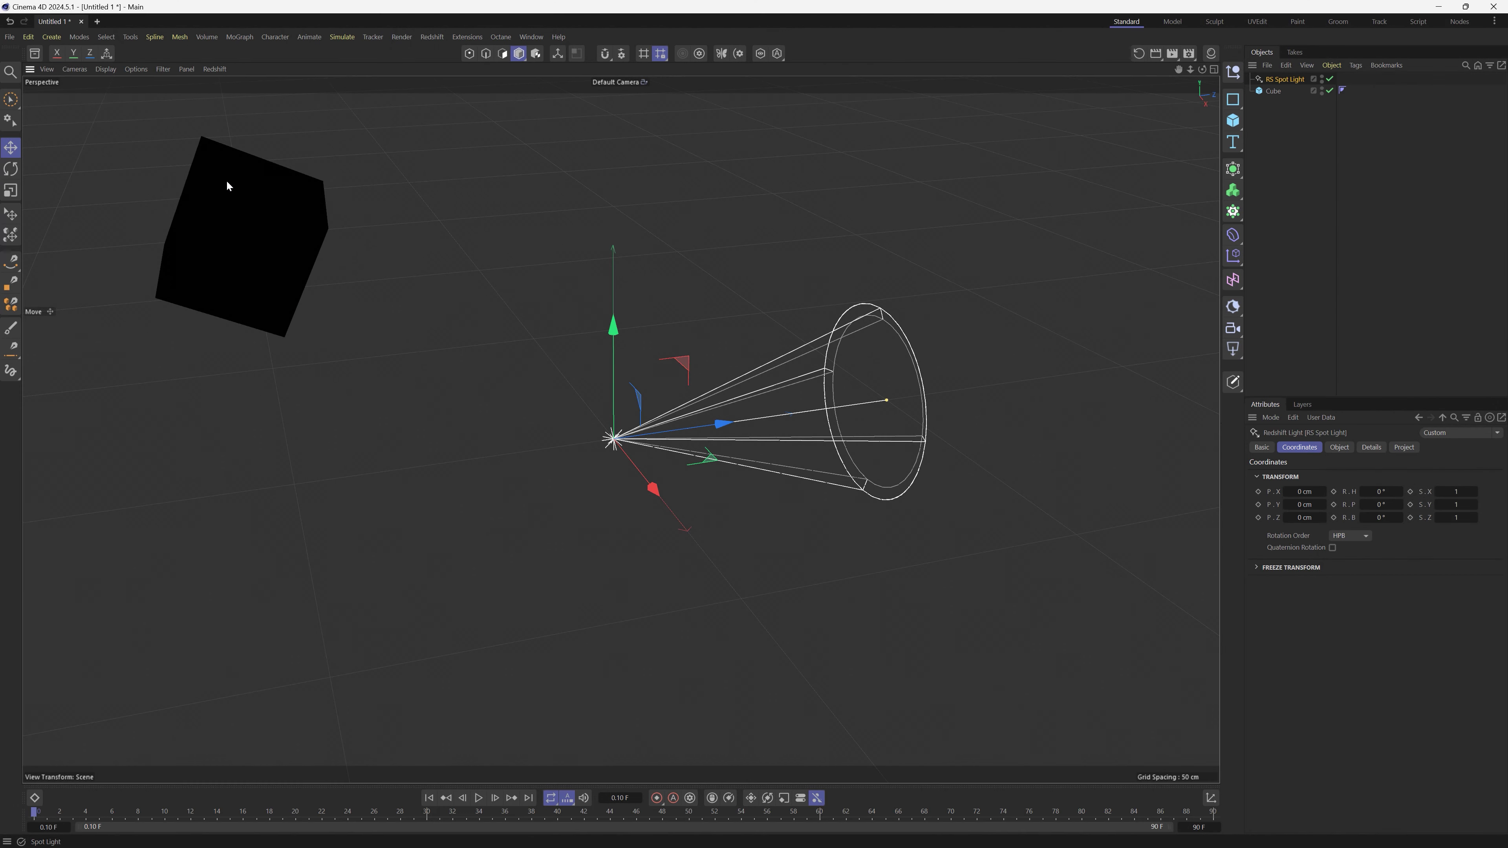
# Step: Rotate the spot light freehand and look through it using Selected Object as Camera
pyautogui.press('r')
pyautogui.moveTo(665, 413); pyautogui.dragTo(596, 409)
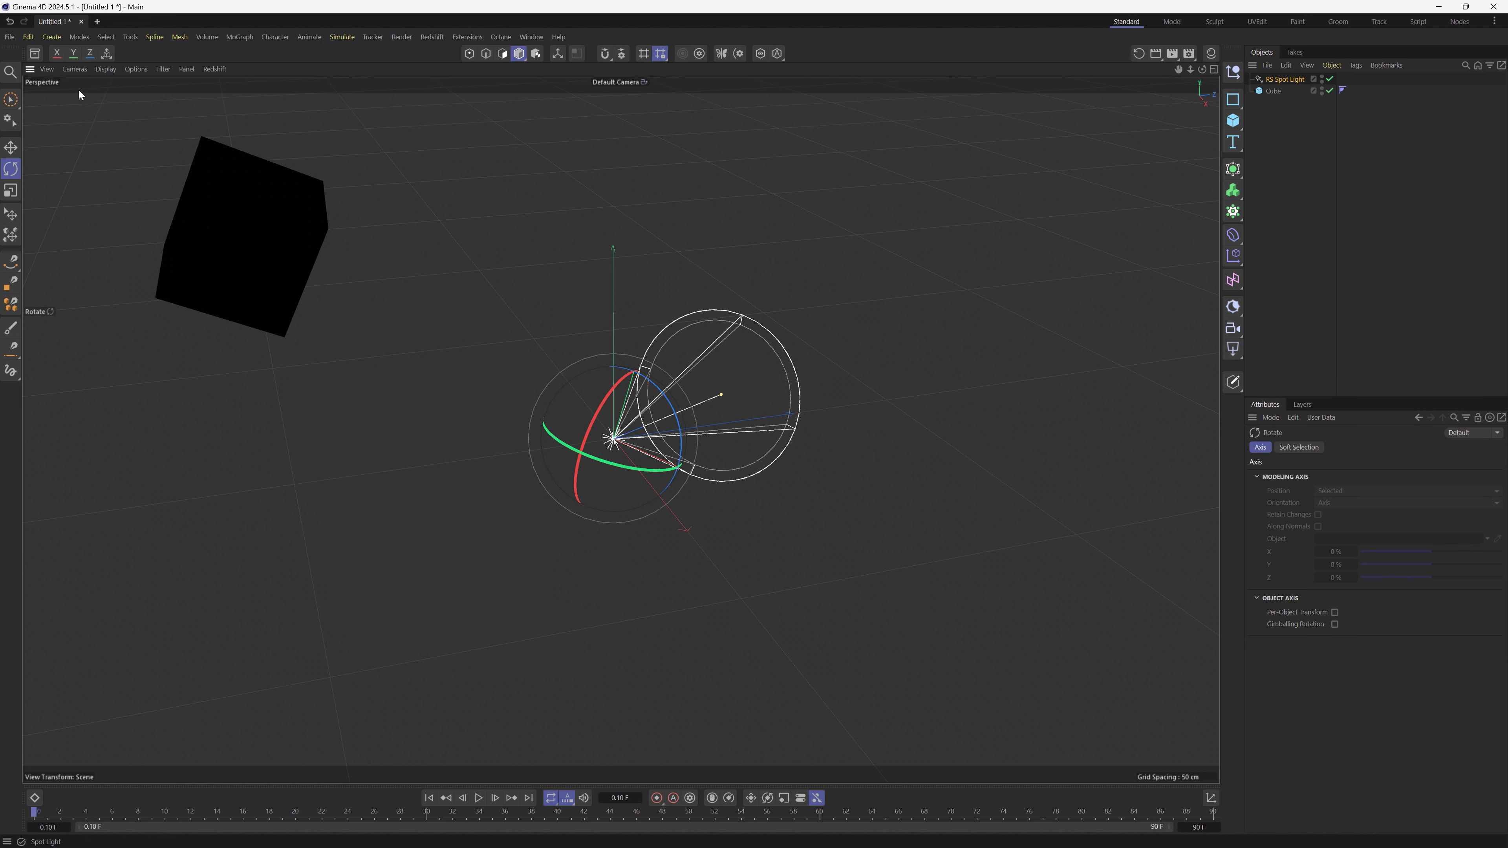
pyautogui.click(76, 69)
pyautogui.moveTo(106, 117)
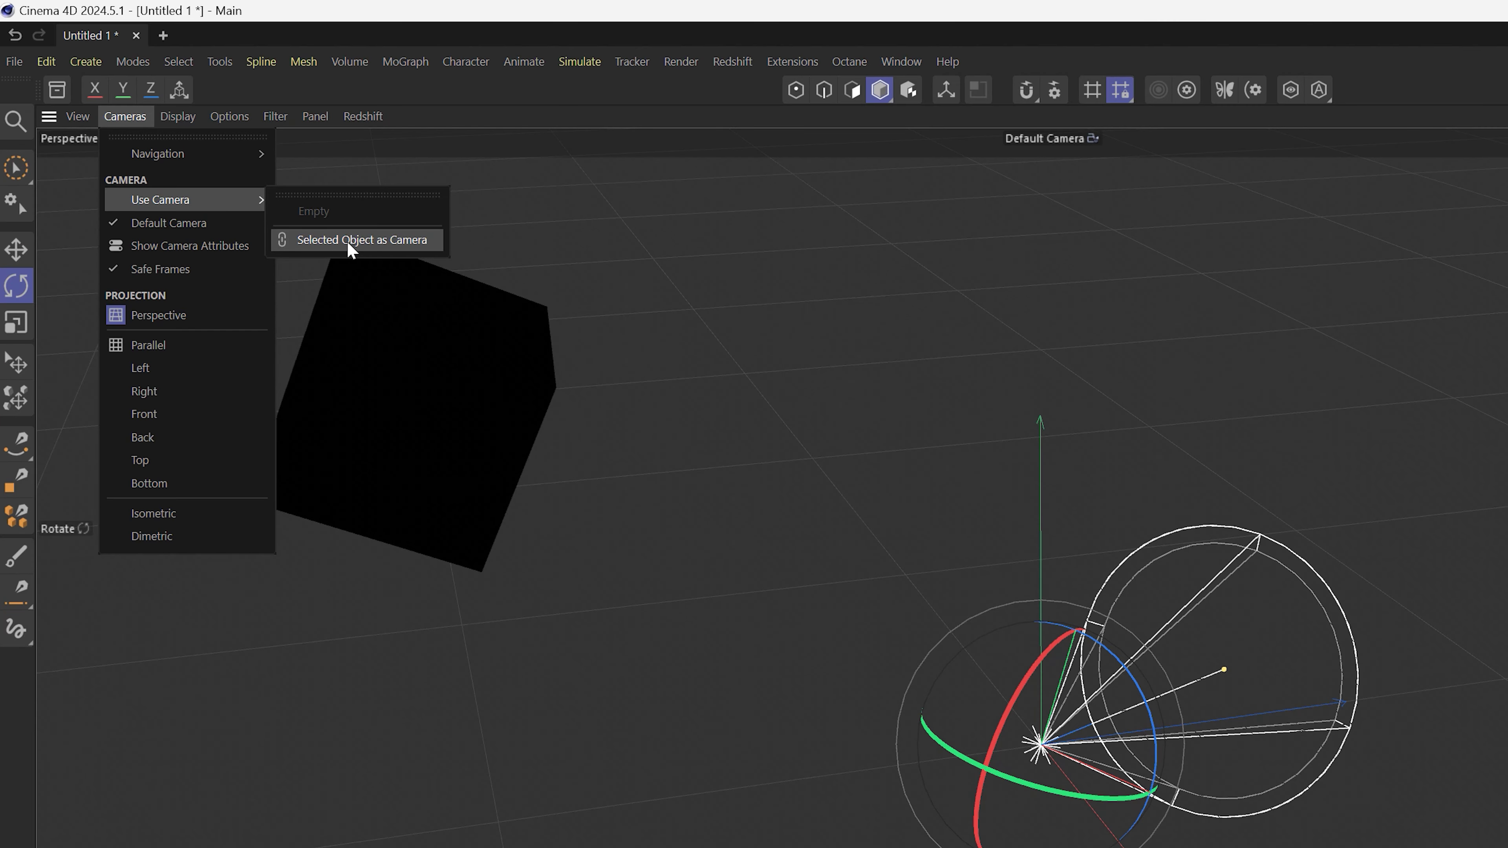
pyautogui.click(377, 241)
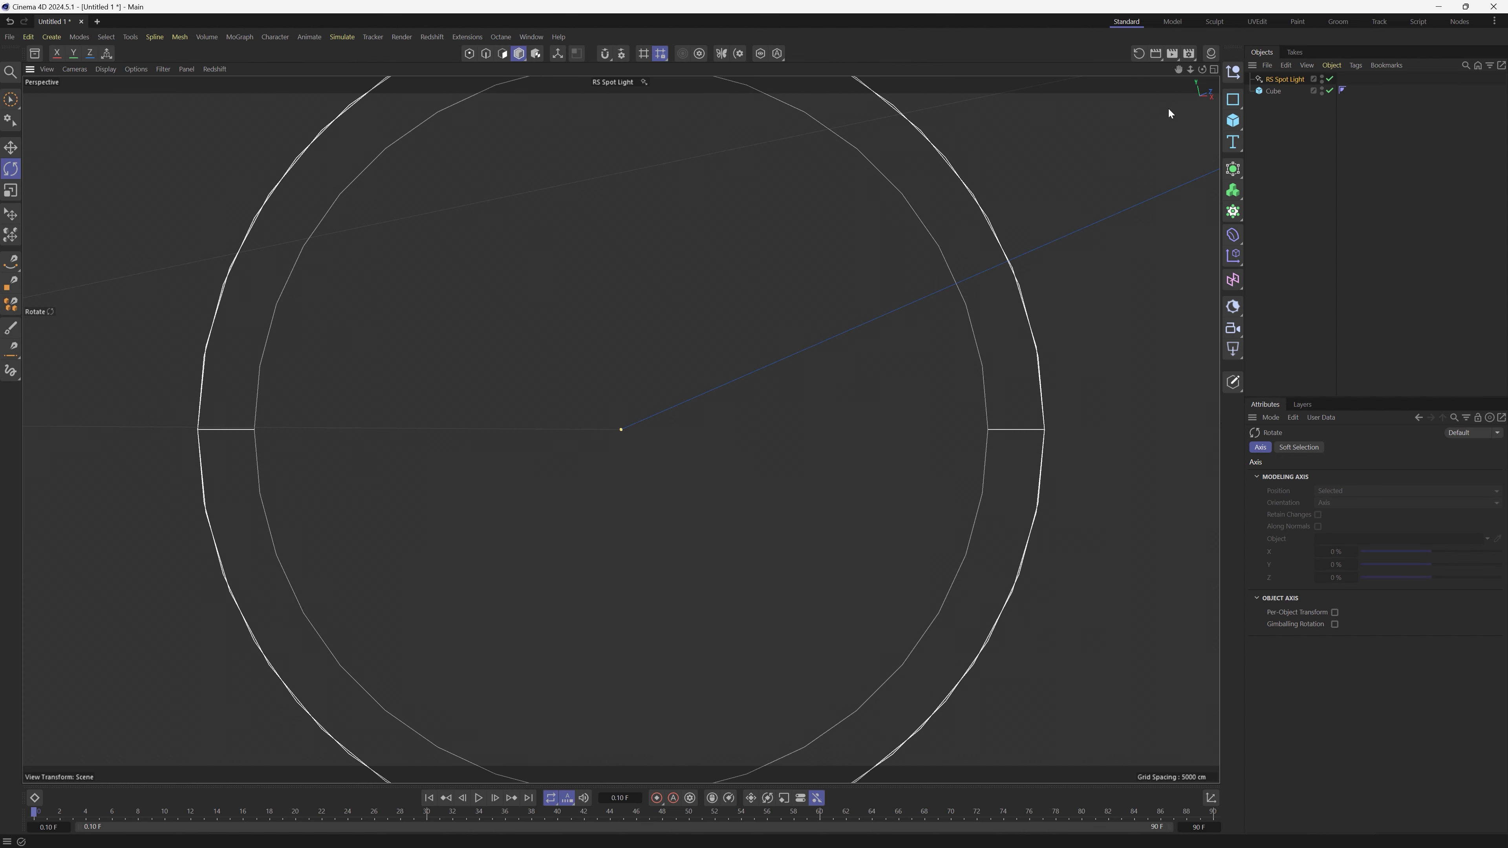
# Step: Aim the spot light at the cube by framing the cube in the light's view, and return to the default camera
pyautogui.moveTo(1200, 71); pyautogui.dragTo(1212, 73)
pyautogui.click(1276, 93)
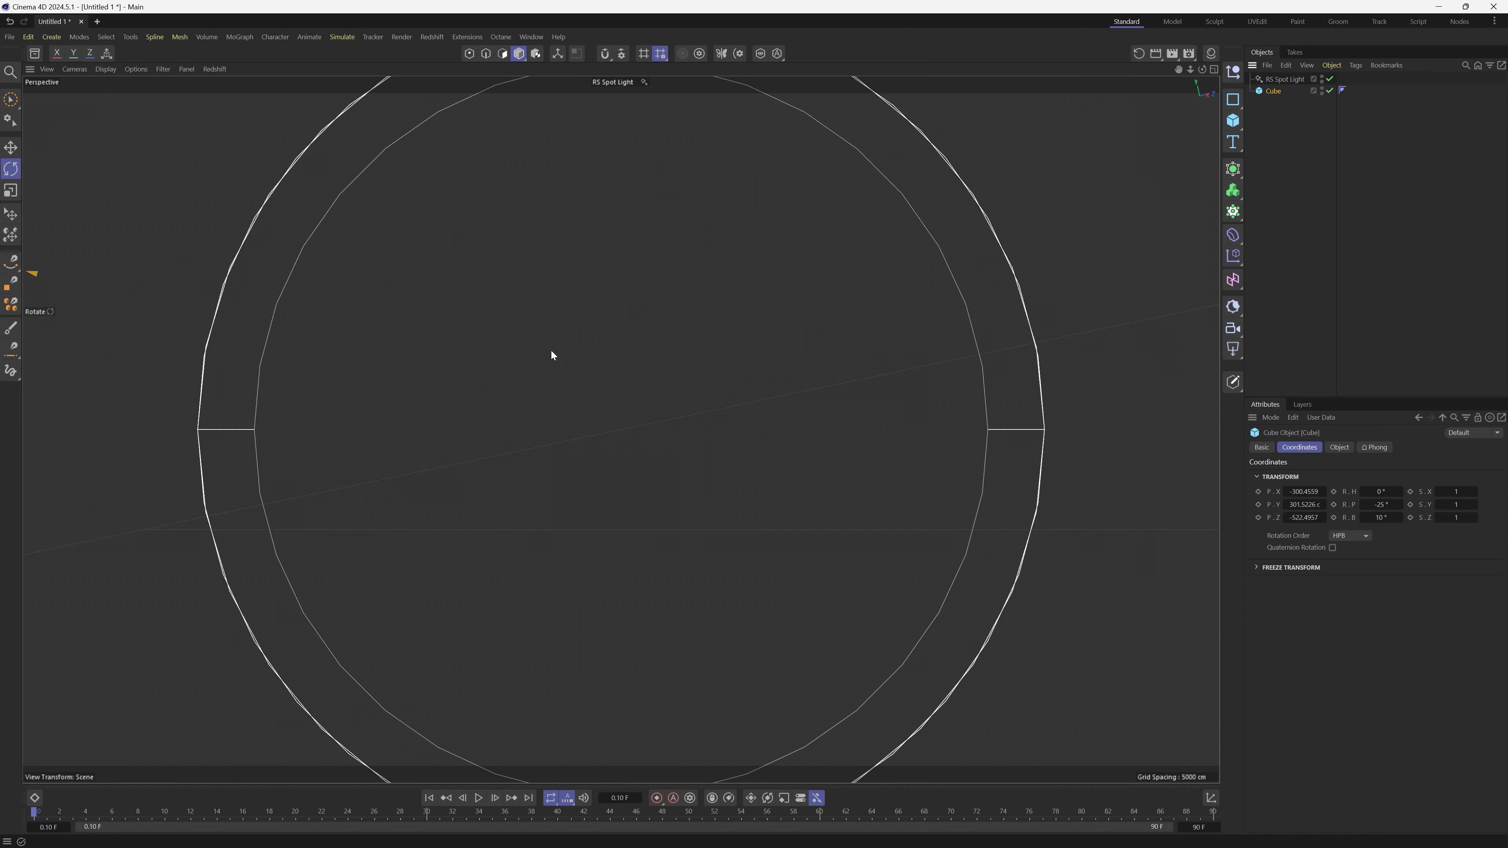
pyautogui.press('s')
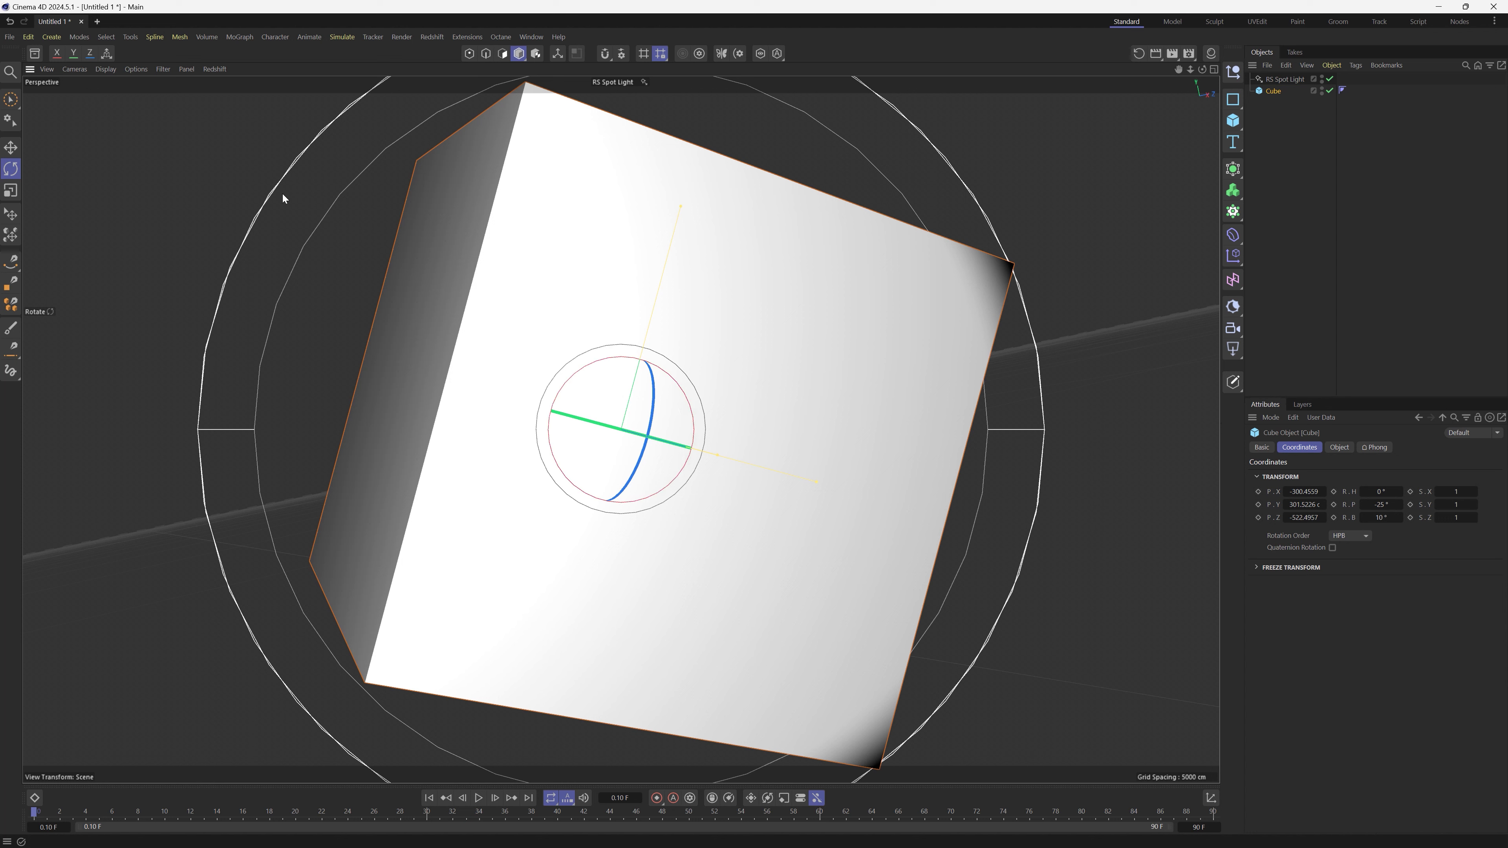
pyautogui.click(76, 69)
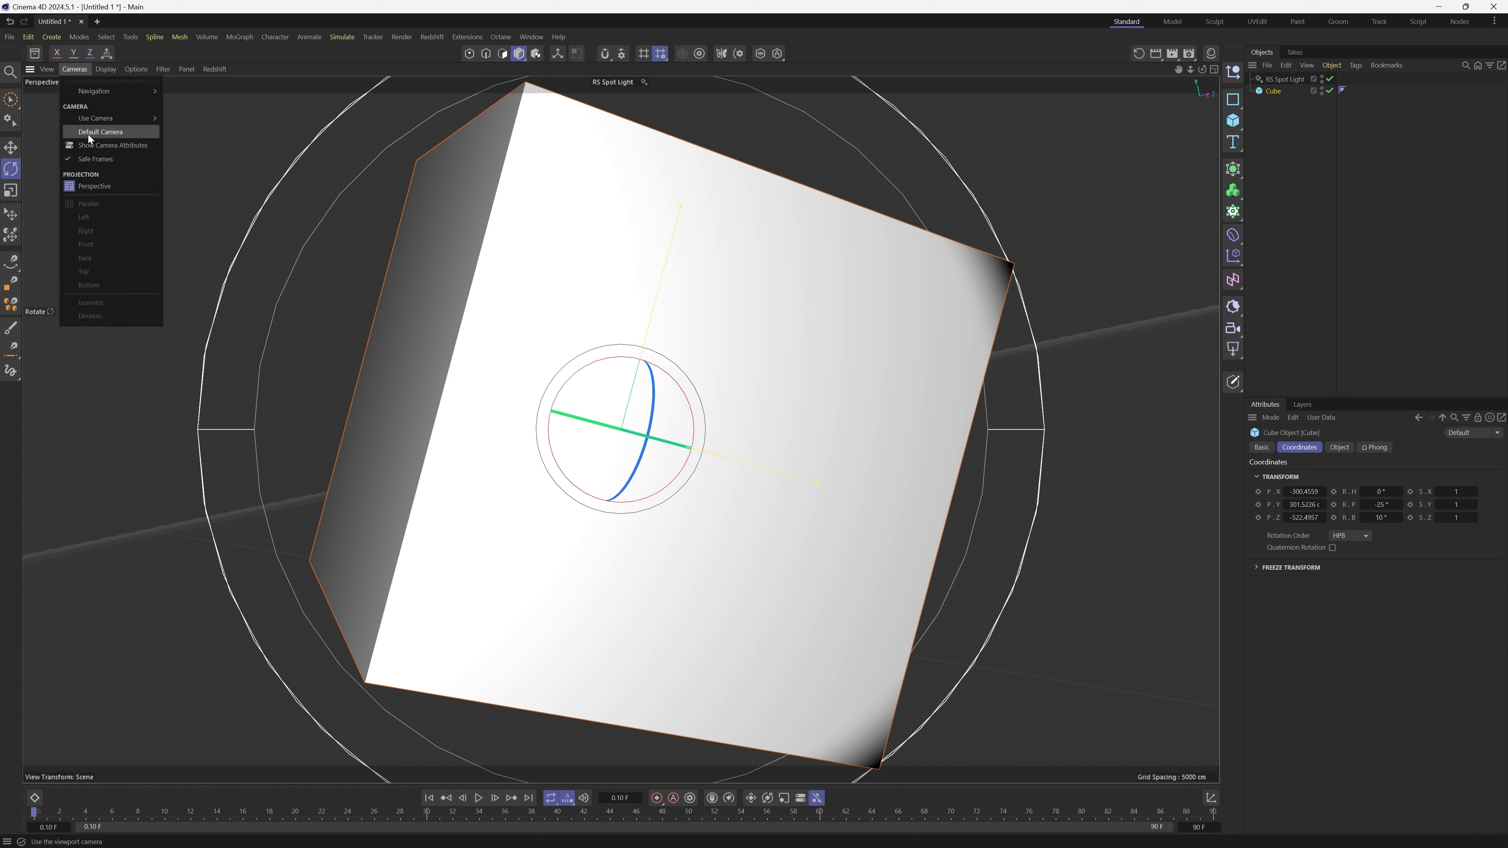
pyautogui.click(119, 131)
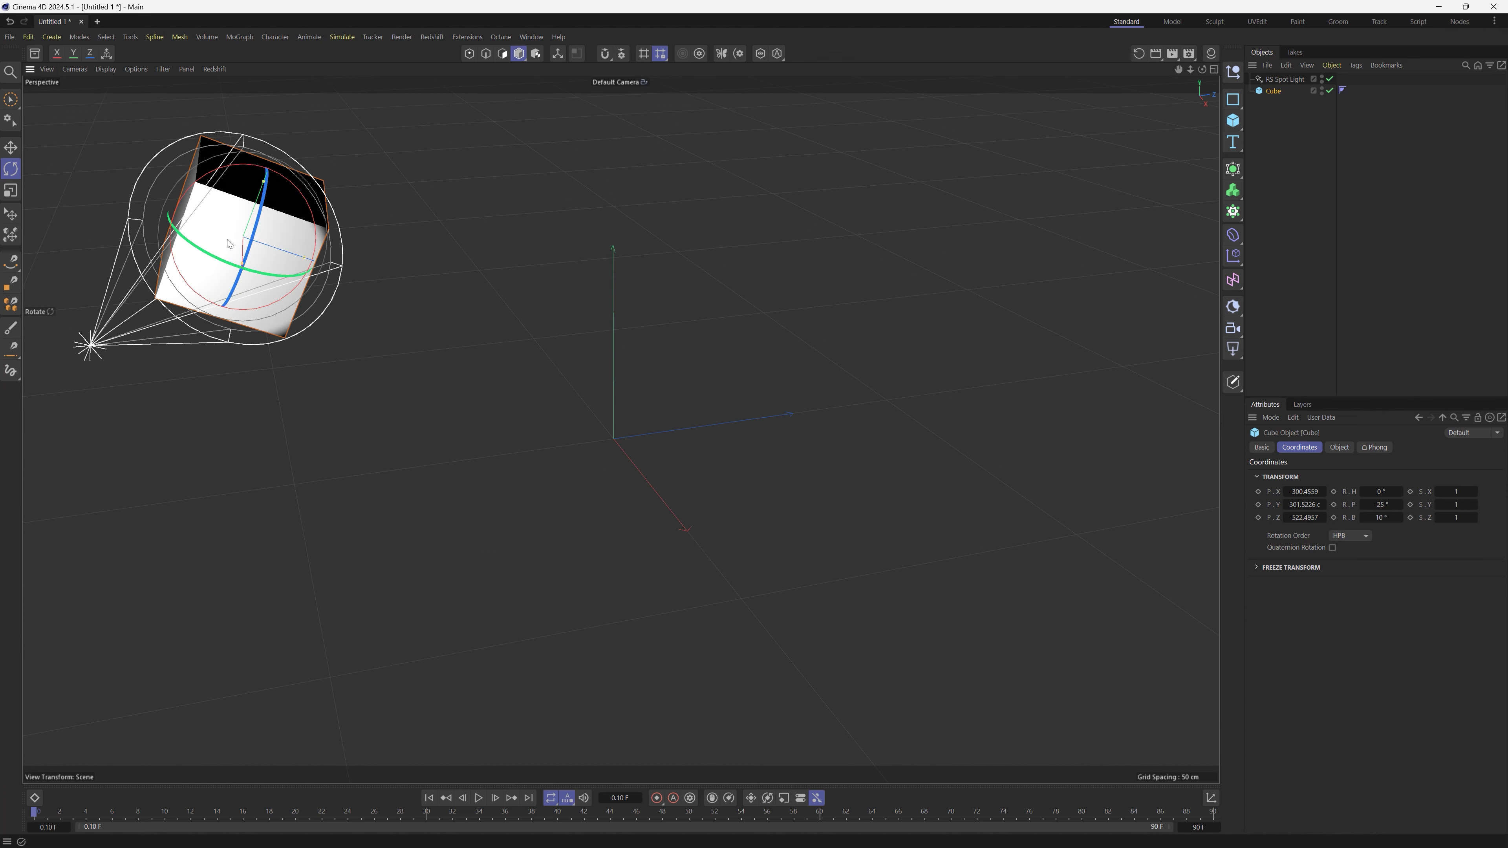
# Step: Pull the spot light back from the cube to about X 346, Y 302, Z -794 cm and duplicate it
pyautogui.moveTo(1180, 69); pyautogui.dragTo(1505, 125)
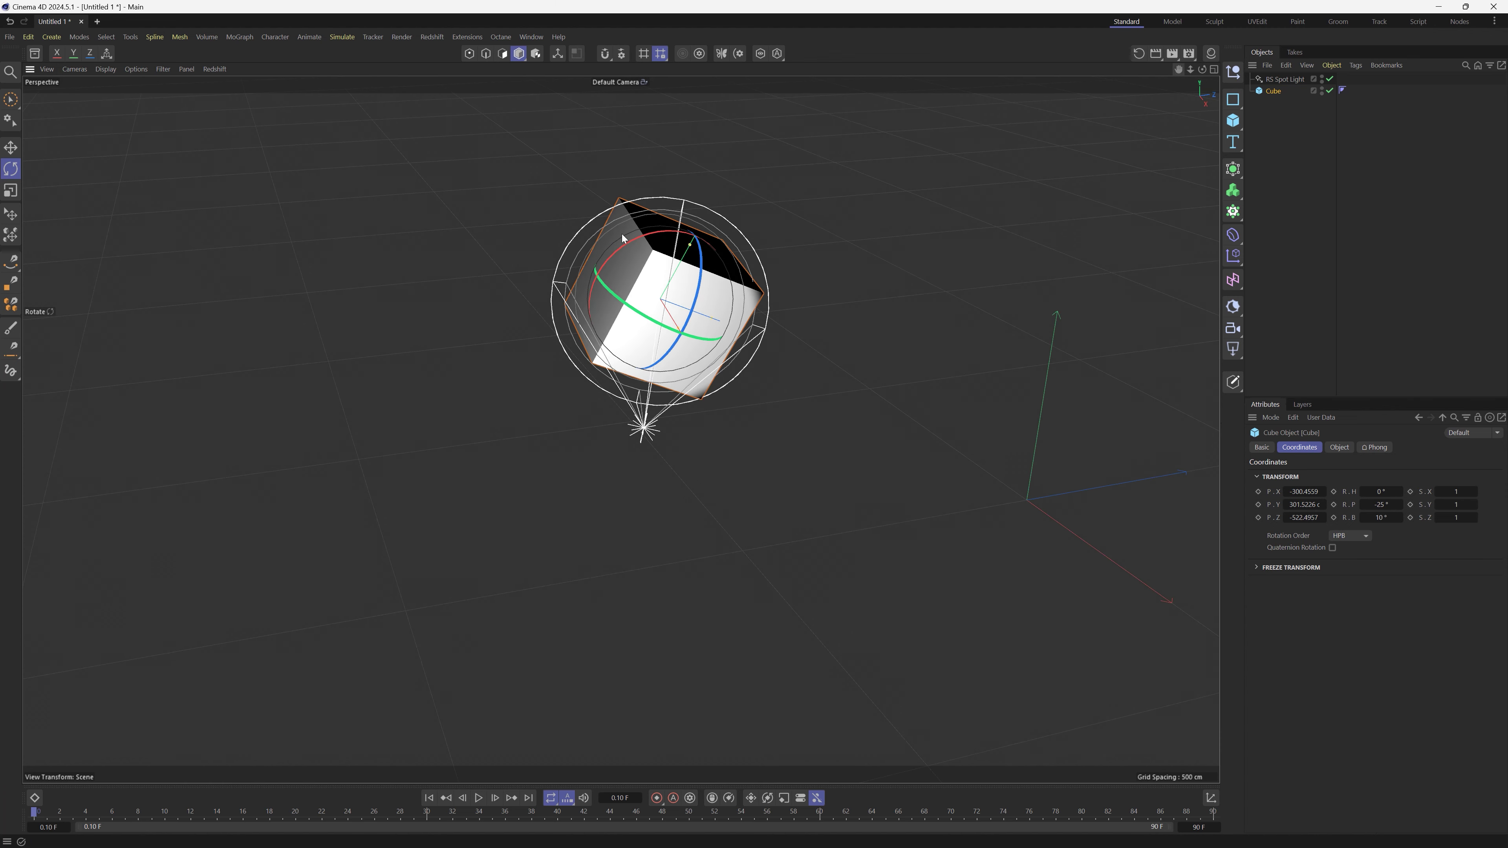
pyautogui.keyDown('alt'); pyautogui.moveTo(649, 285); pyautogui.dragTo(845, 253); pyautogui.keyUp('alt')
pyautogui.click(845, 253)
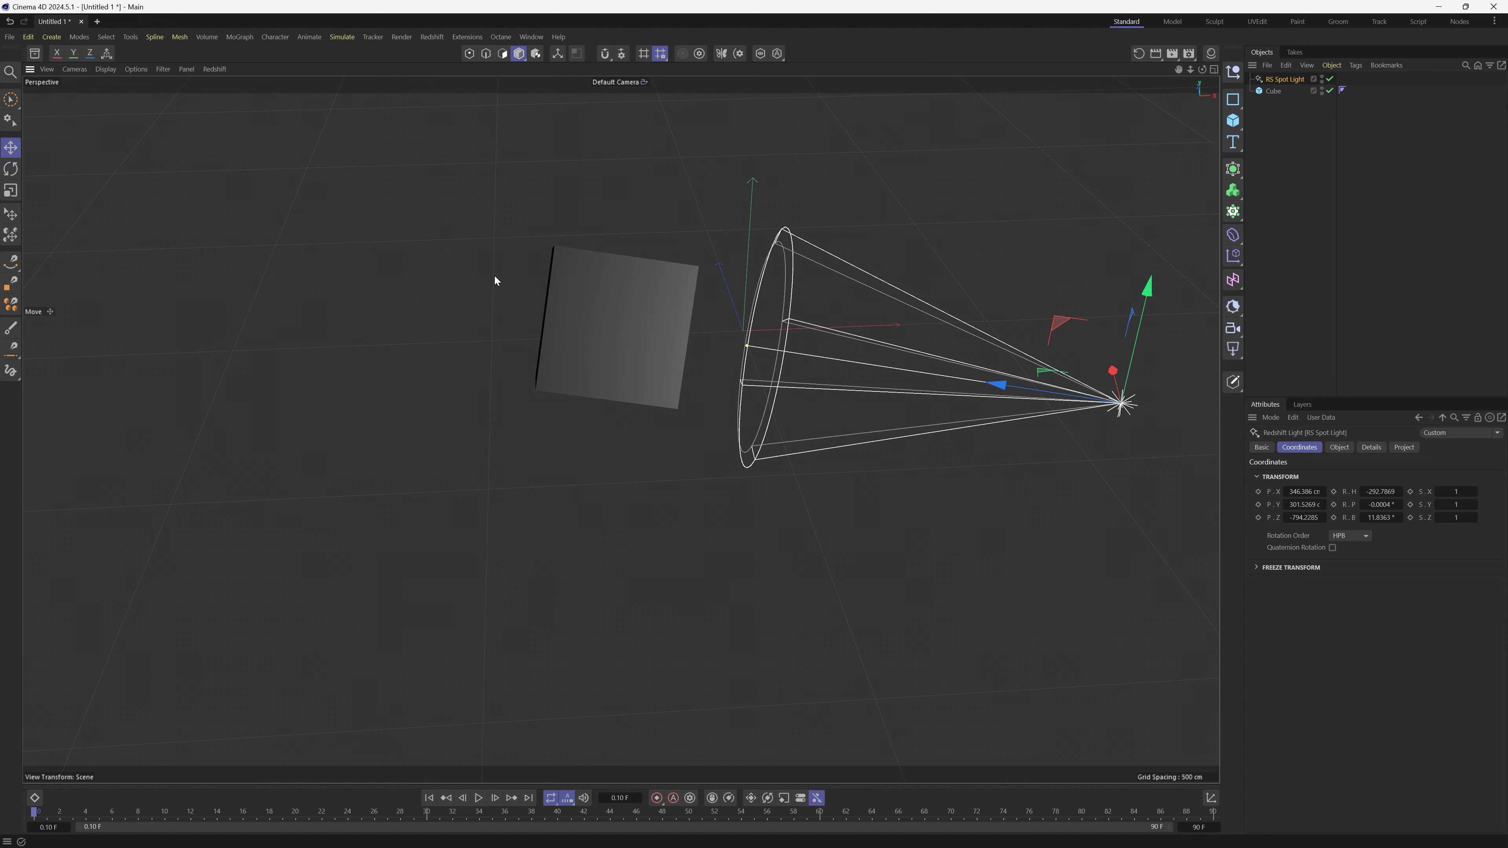
pyautogui.hotkey('ctrl', 'c')
pyautogui.hotkey('ctrl', 'v')
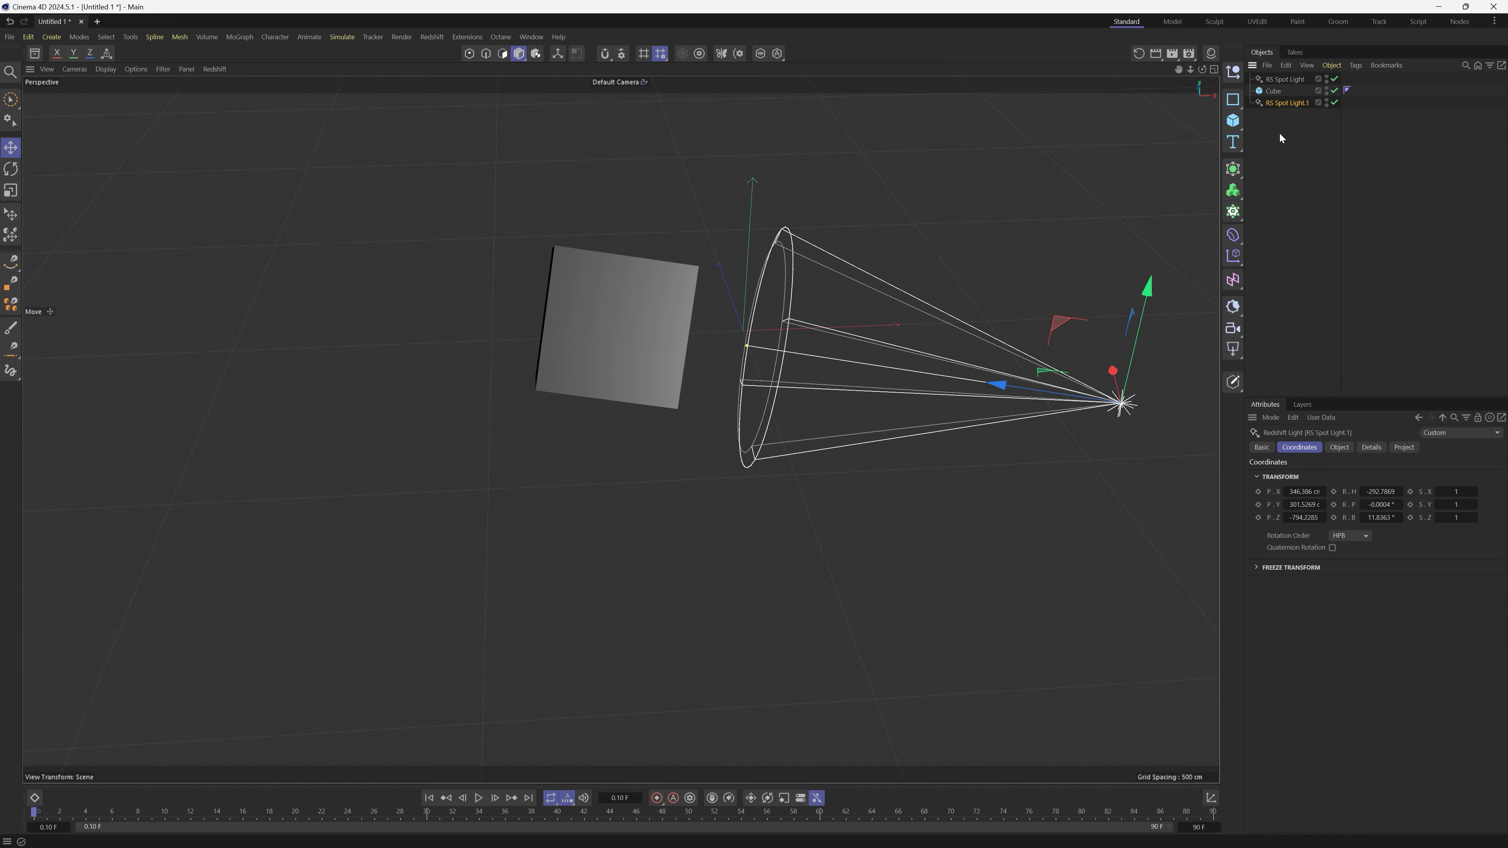
# Step: Aim the duplicate light down at the cube from about X -900, Y 974, Z -667 cm by looking through it, and return to the default camera
pyautogui.click(74, 70)
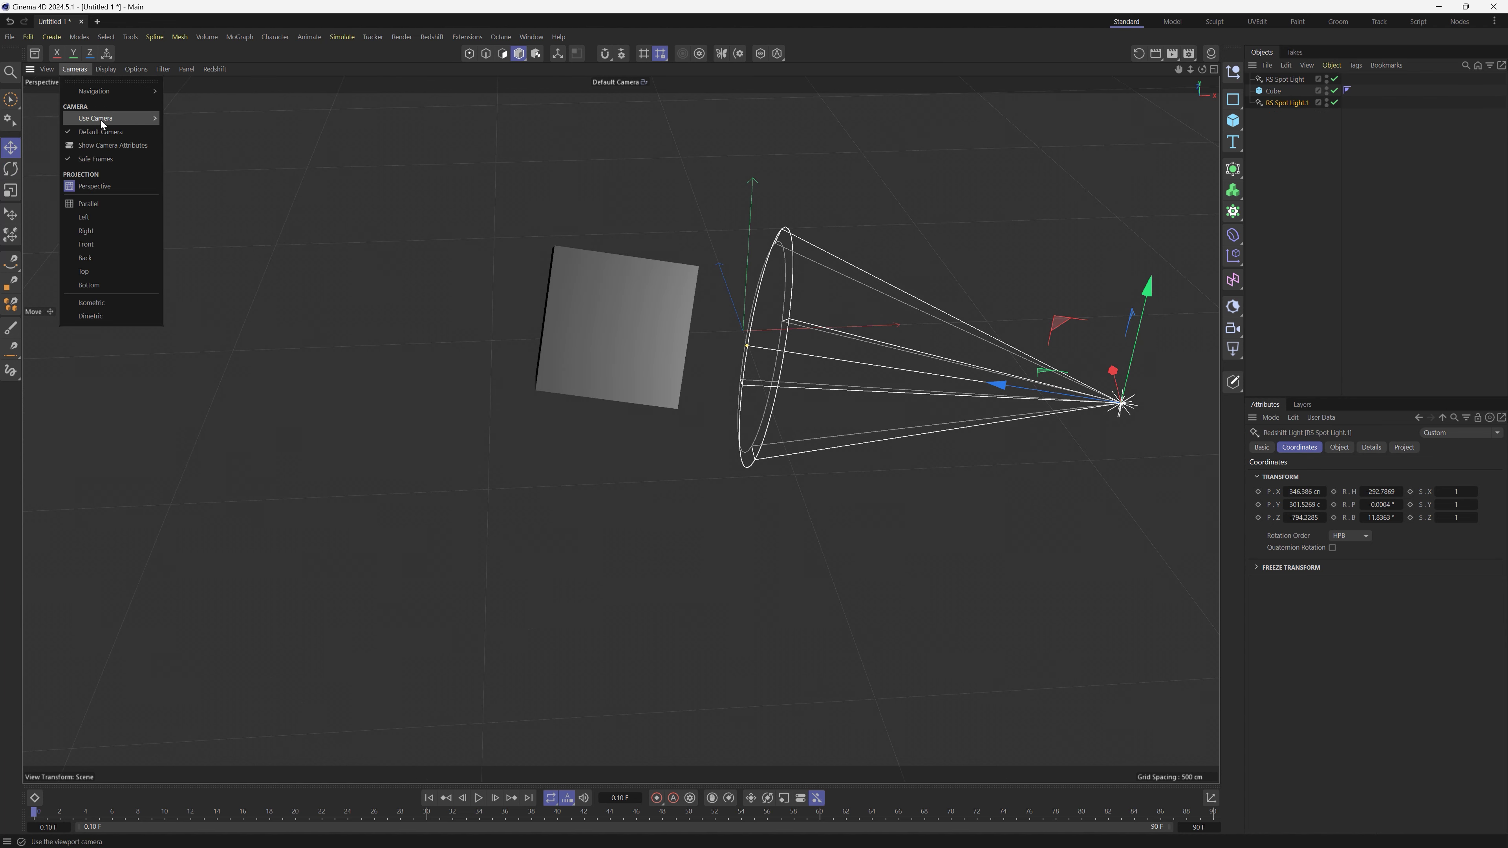
pyautogui.moveTo(101, 117)
pyautogui.click(208, 147)
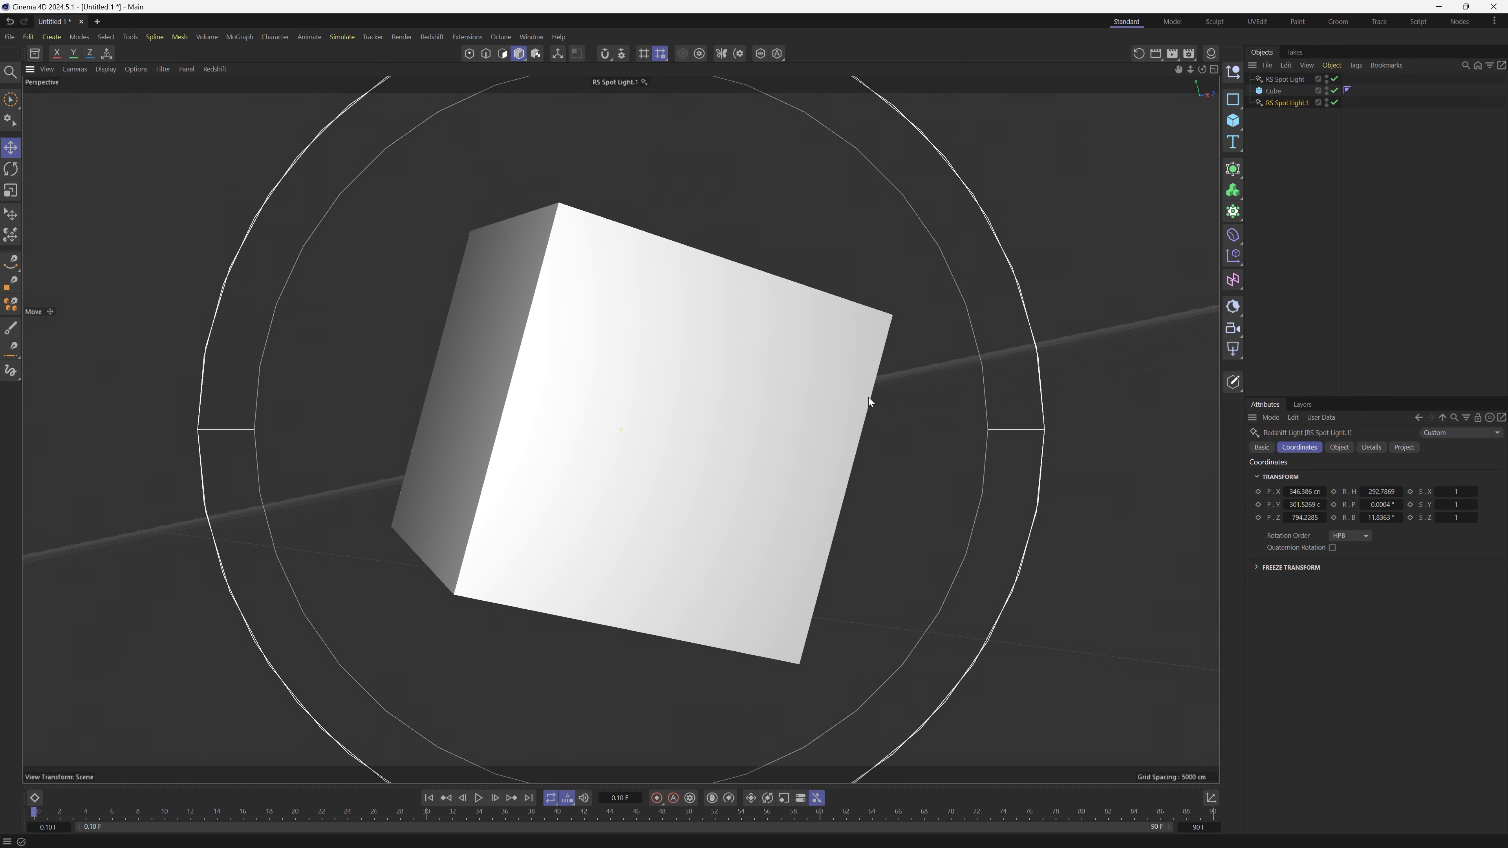
pyautogui.scroll(-2, 582, 457)
pyautogui.keyDown('alt'); pyautogui.moveTo(516, 449); pyautogui.dragTo(817, 415); pyautogui.keyUp('alt')
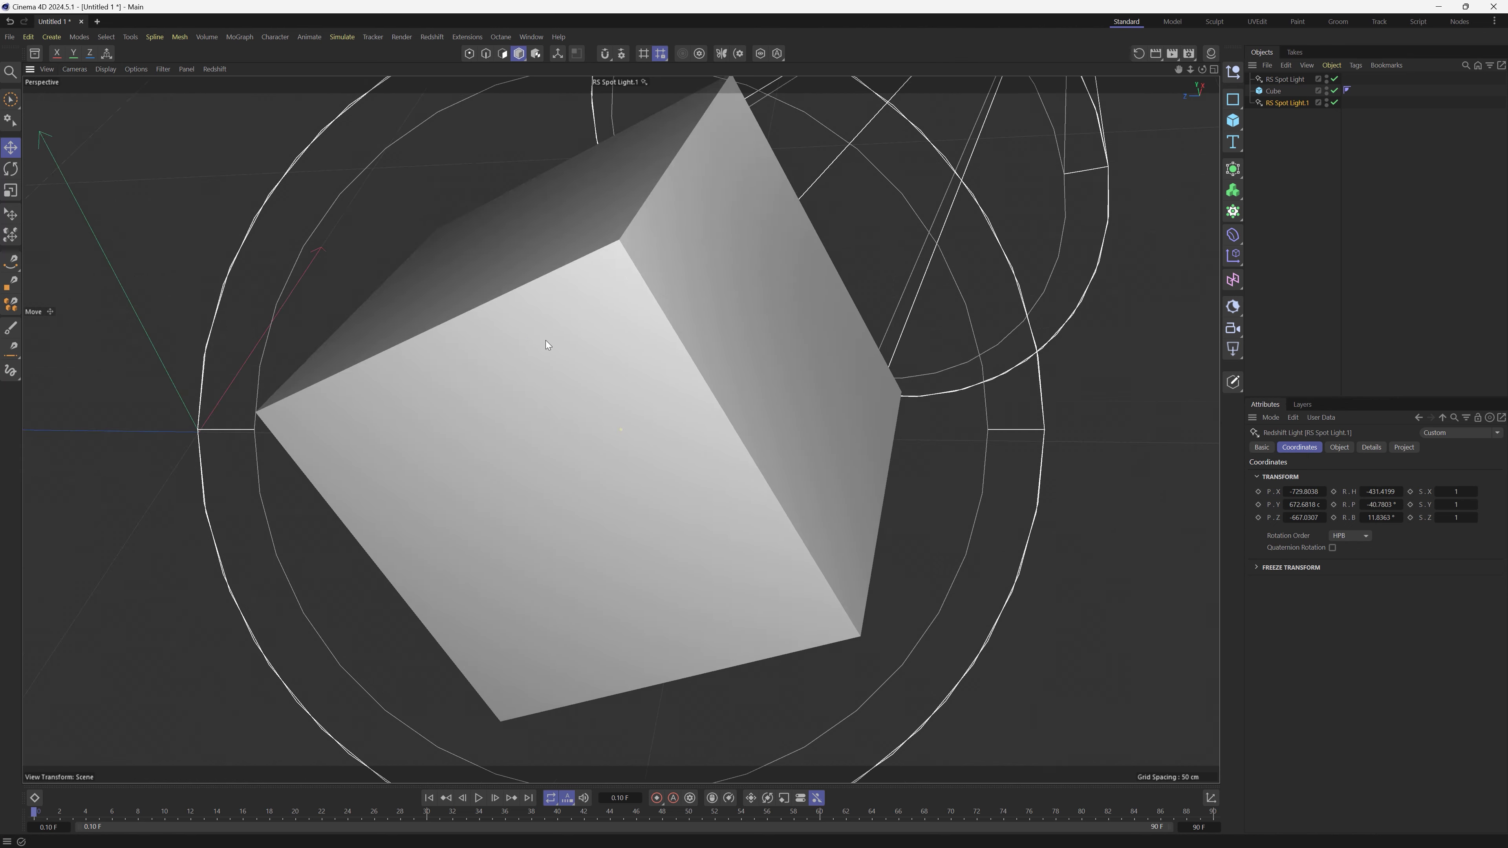
pyautogui.keyDown('alt'); pyautogui.moveTo(548, 345); pyautogui.dragTo(561, 365); pyautogui.keyUp('alt')
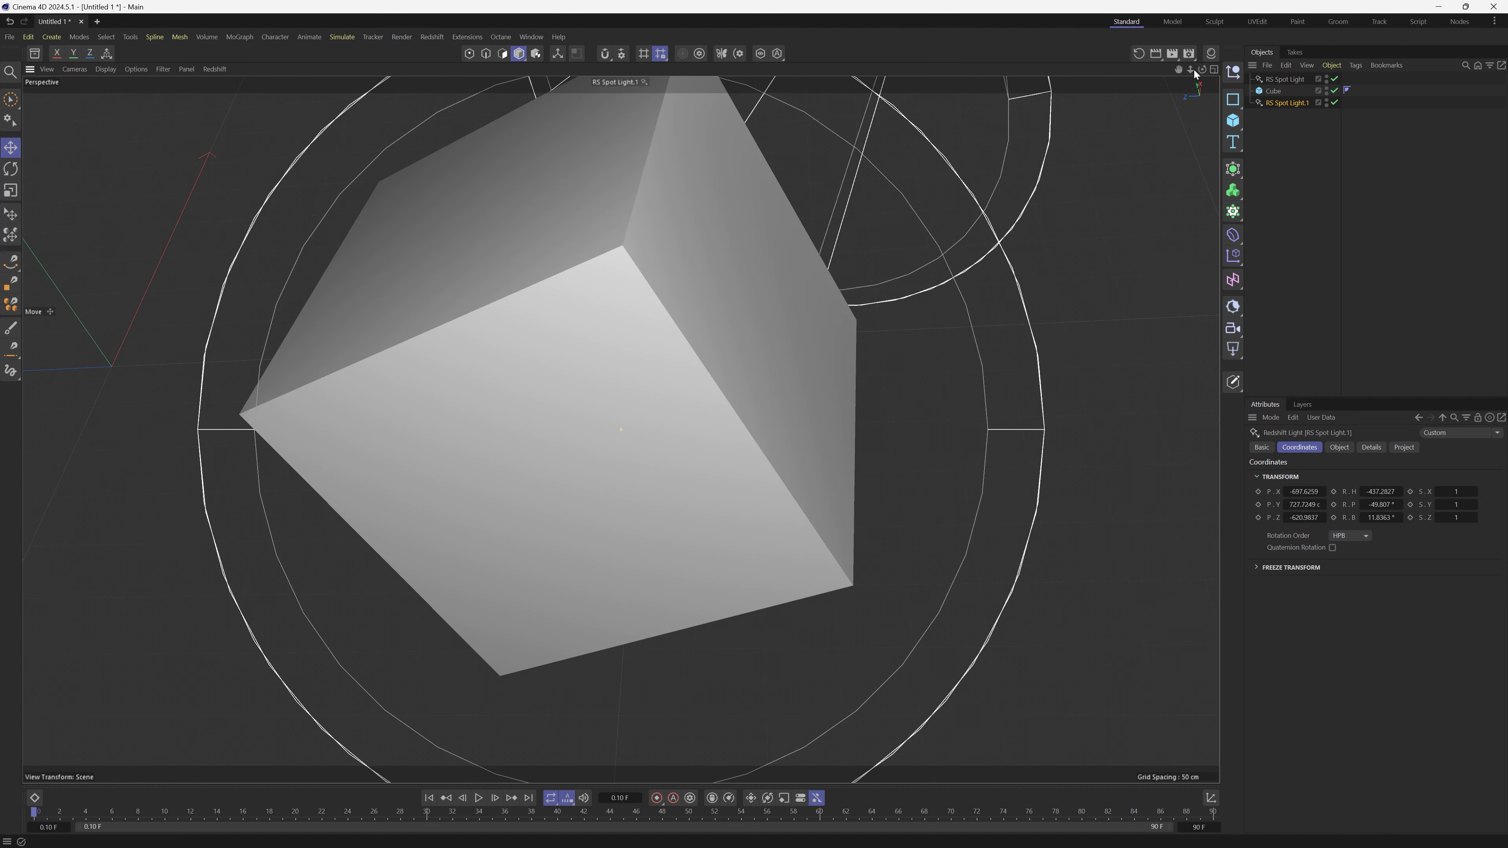
pyautogui.moveTo(1191, 70); pyautogui.dragTo(1039, 155)
pyautogui.click(72, 70)
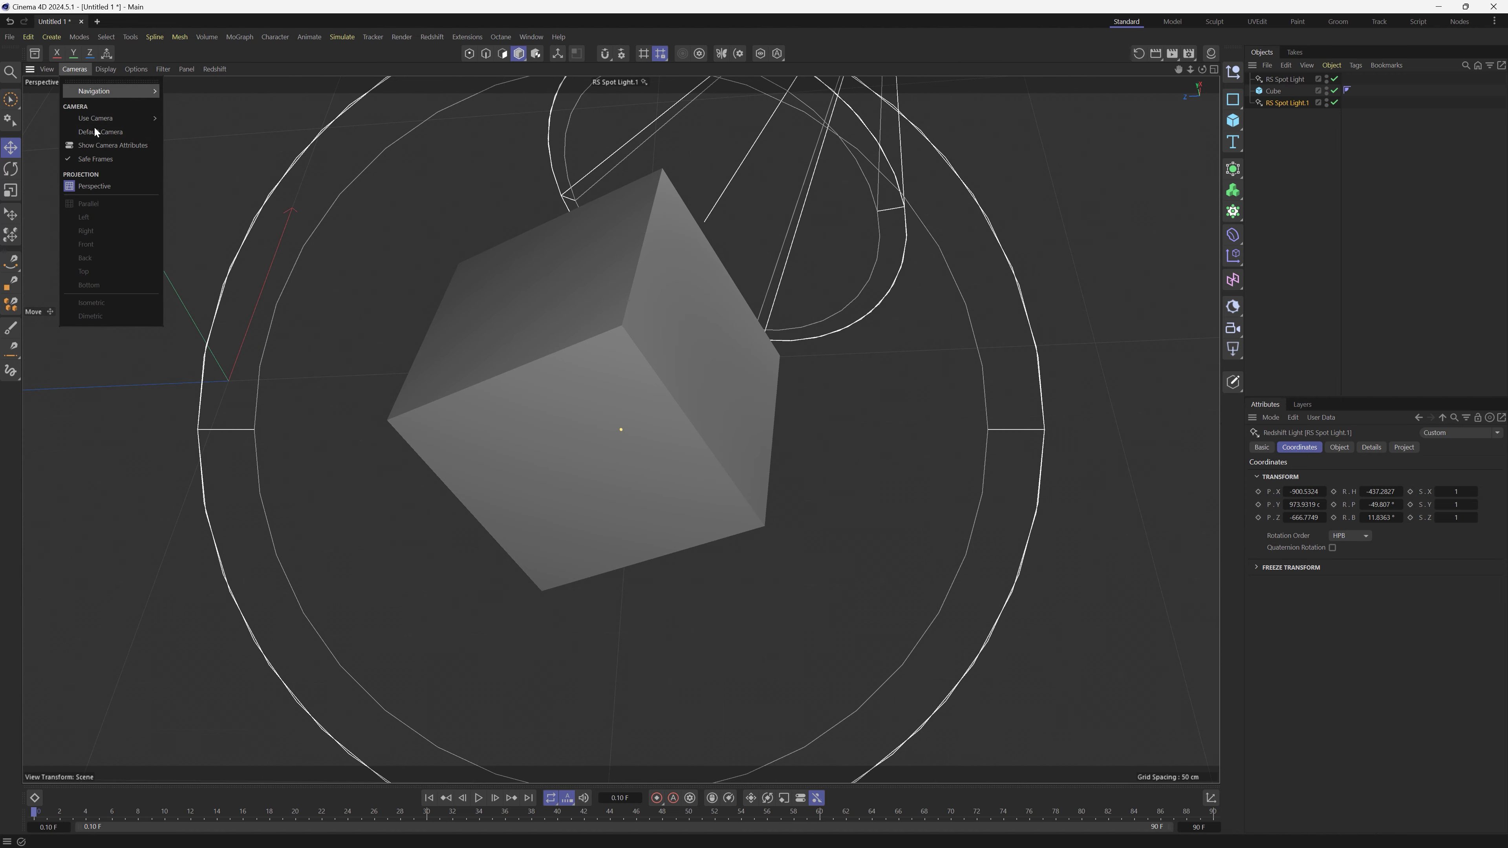
pyautogui.click(98, 132)
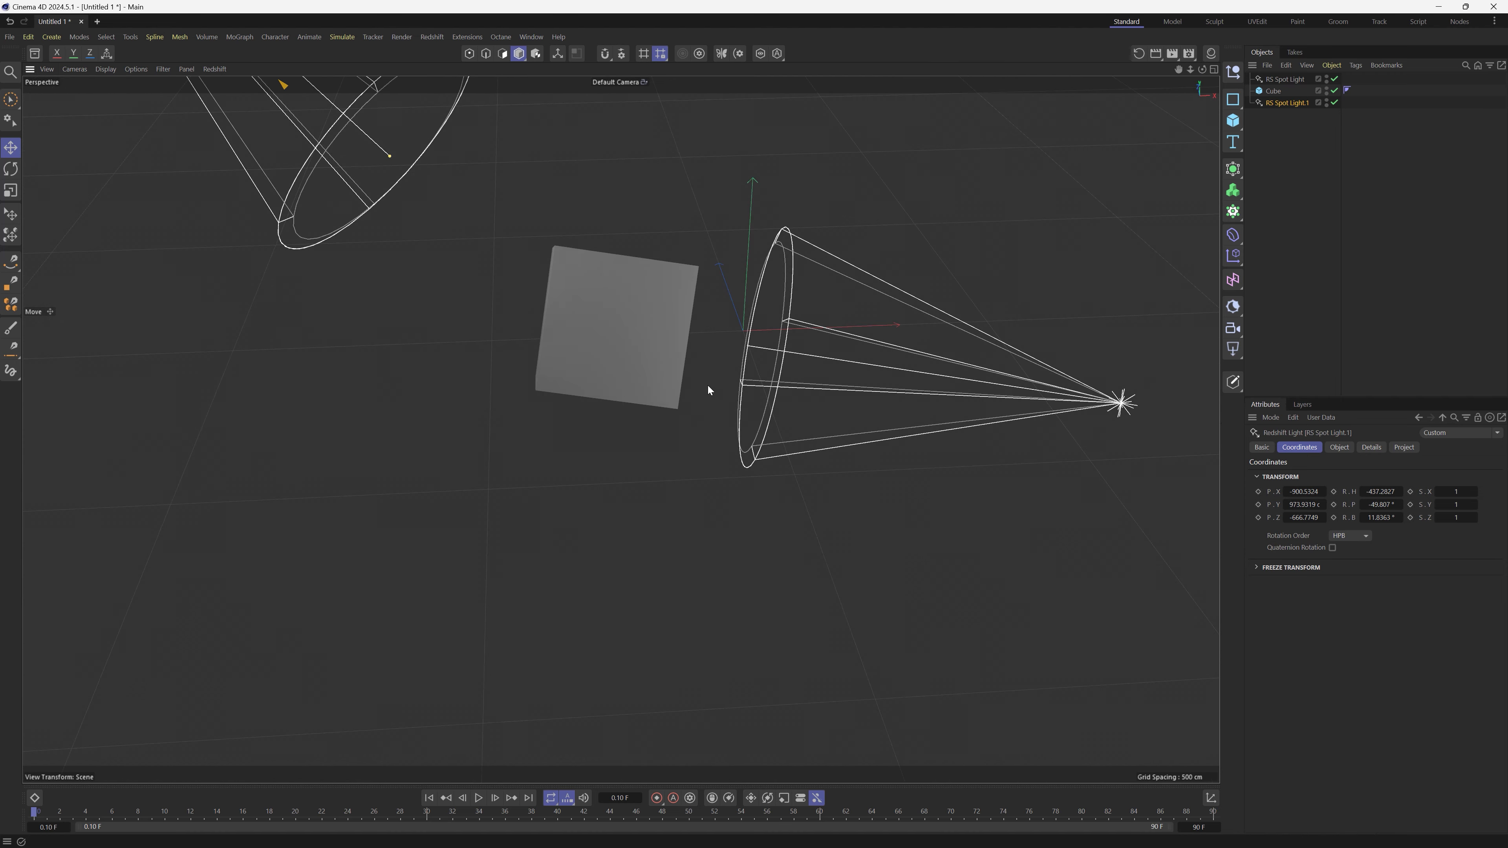
# Step: Place a copy of the cube above the first spot light, at about X 384, Y 510, Z -715 cm
pyautogui.moveTo(1179, 67); pyautogui.dragTo(1164, 132)
pyautogui.scroll(-5, 618, 416)
pyautogui.moveTo(618, 407)
pyautogui.keyDown('alt'); pyautogui.mouseDown()
pyautogui.moveTo(761, 474)
pyautogui.moveTo(584, 413)
pyautogui.moveTo(564, 388)
pyautogui.moveTo(619, 367)
pyautogui.moveTo(610, 393)
pyautogui.mouseUp(); pyautogui.keyUp('alt')
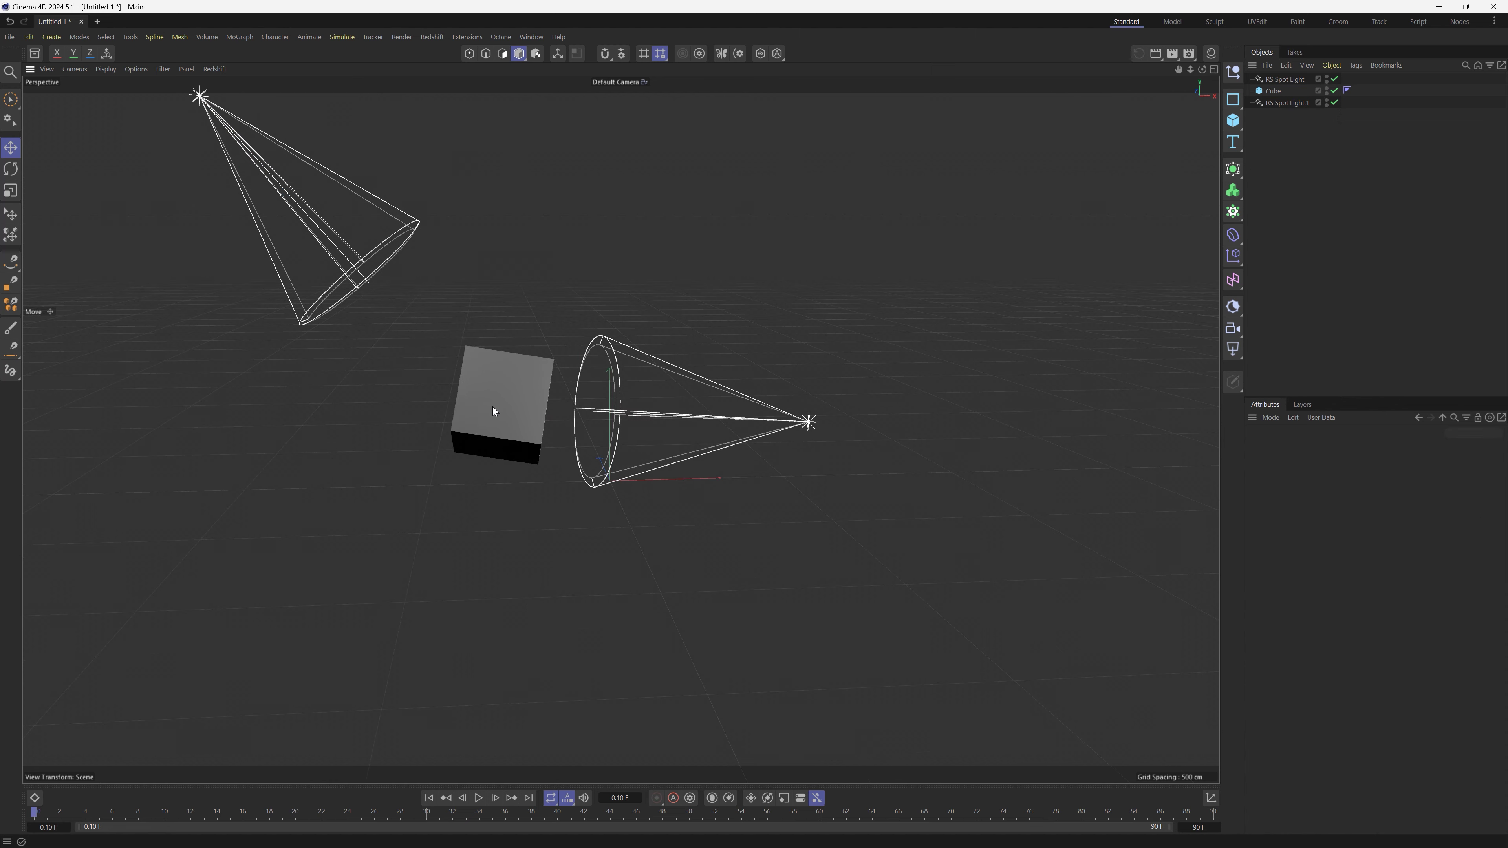
pyautogui.click(506, 369)
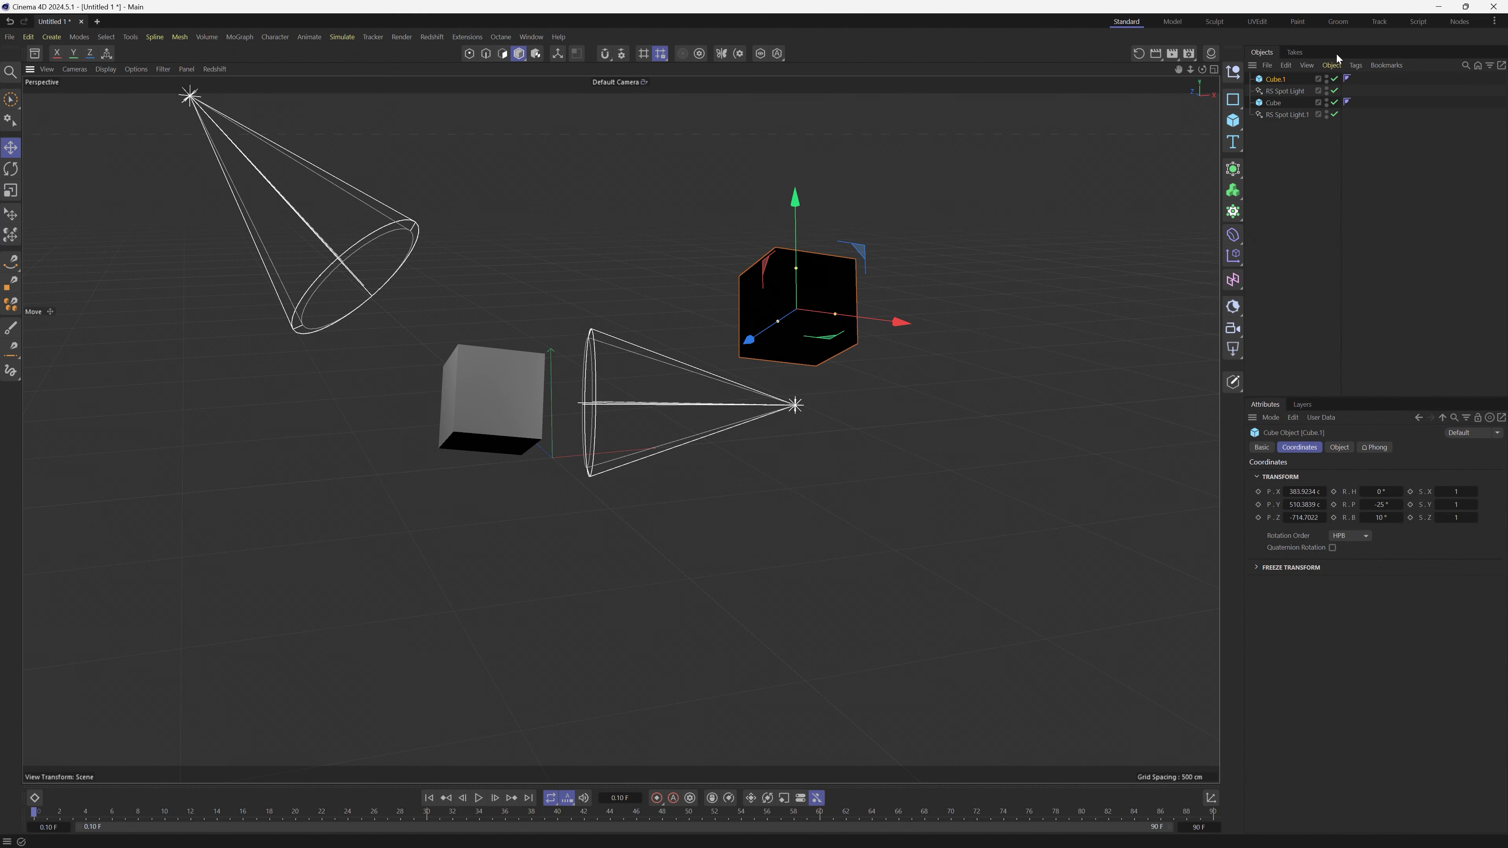
pyautogui.moveTo(1276, 84); pyautogui.dragTo(1277, 136)
pyautogui.press('Delete')
# Step: Scatter further copies of the cube until there are nine, and remove both spot lights
pyautogui.click(476, 396)
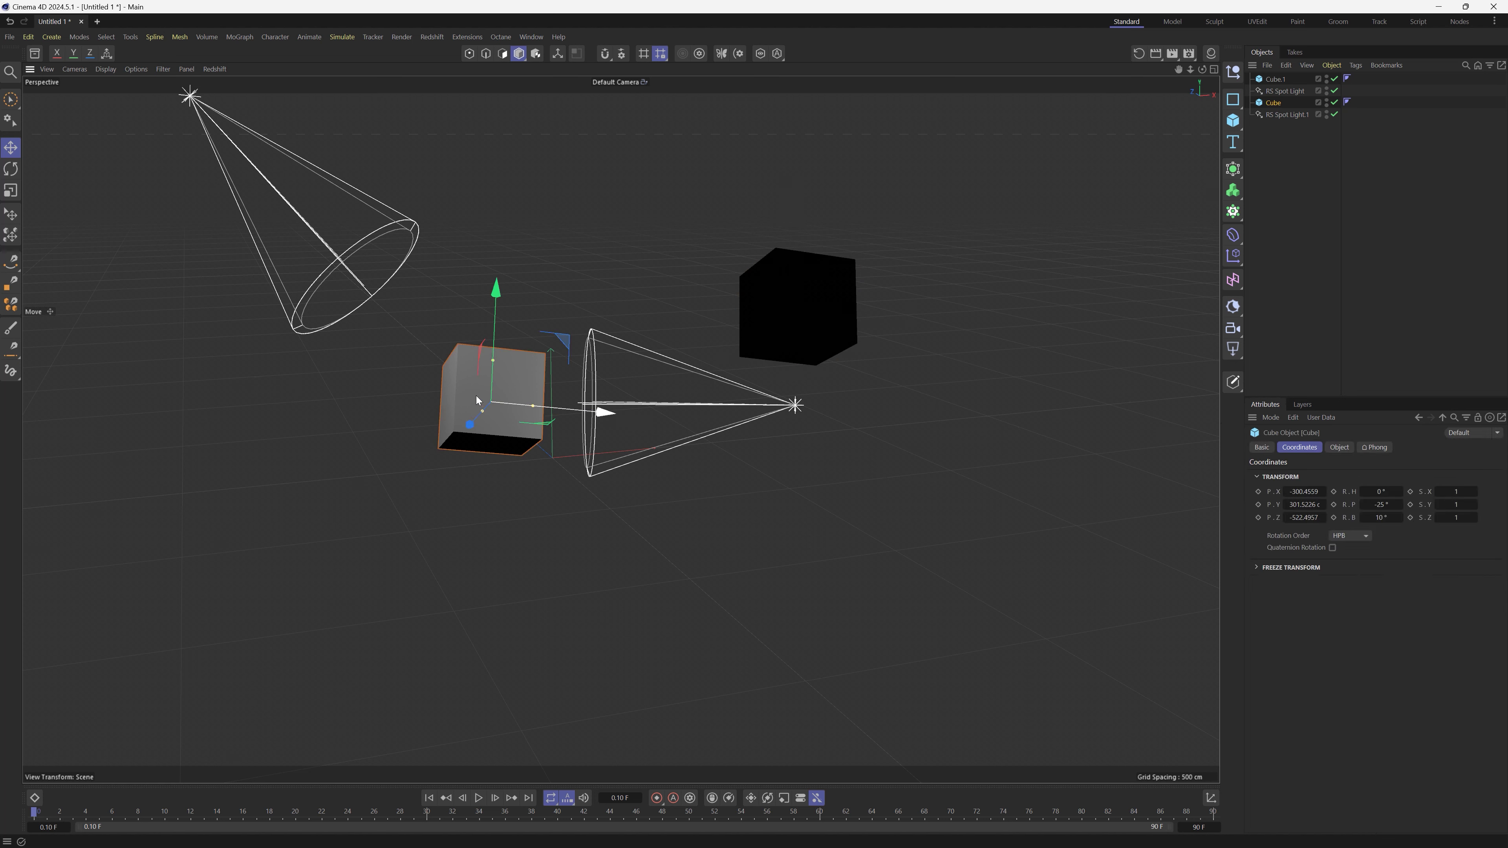
pyautogui.keyDown('ctrl'); pyautogui.moveTo(479, 394); pyautogui.dragTo(1007, 350); pyautogui.keyUp('ctrl')
pyautogui.moveTo(657, 479)
pyautogui.keyDown('alt'); pyautogui.mouseDown()
pyautogui.moveTo(679, 535)
pyautogui.moveTo(654, 494)
pyautogui.mouseUp(); pyautogui.keyUp('alt')
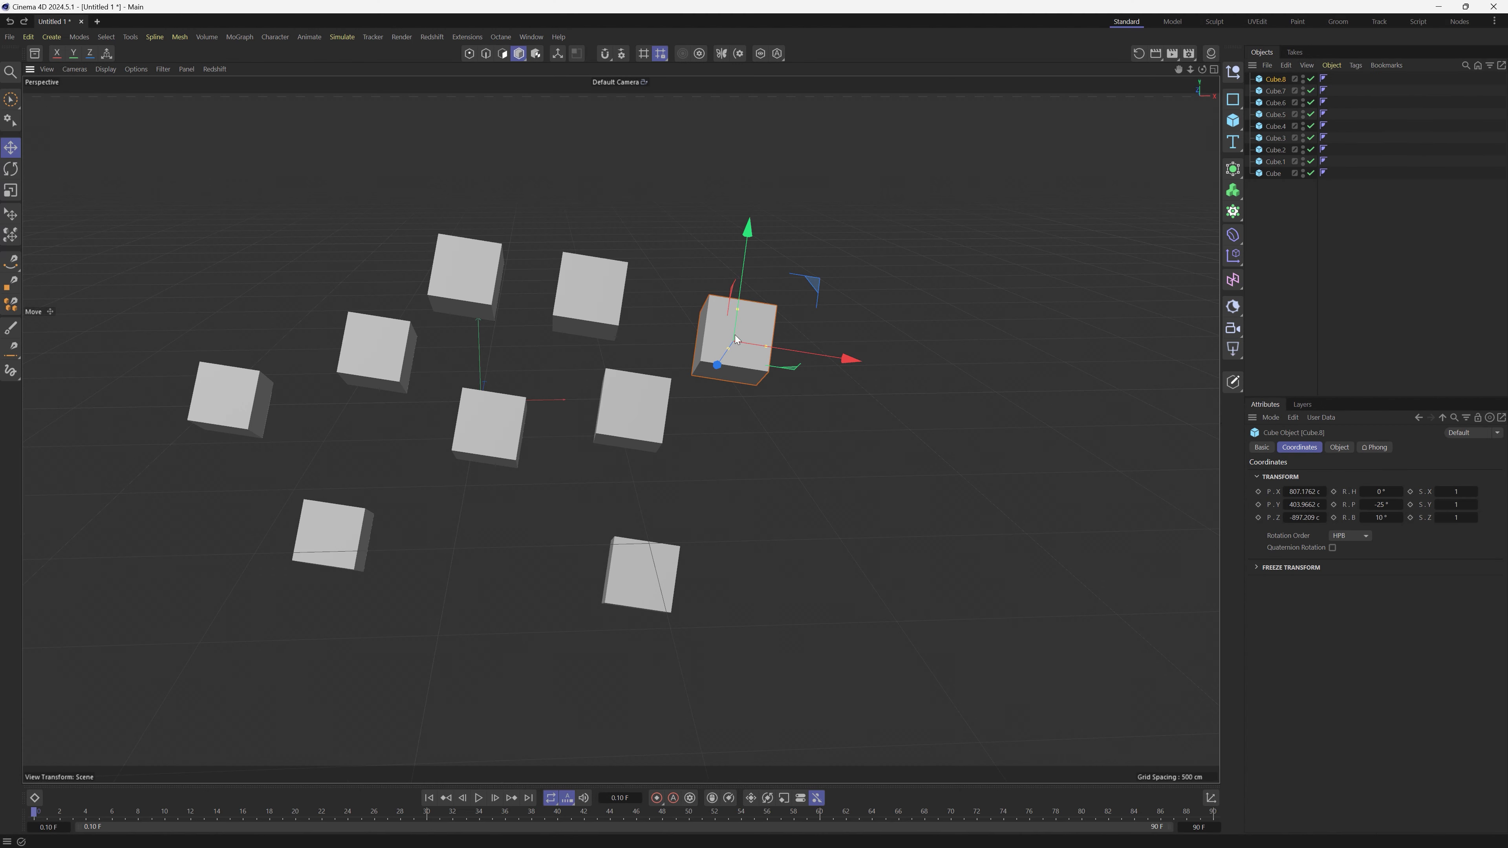
pyautogui.keyDown('alt'); pyautogui.moveTo(476, 434); pyautogui.dragTo(510, 414); pyautogui.keyUp('alt')
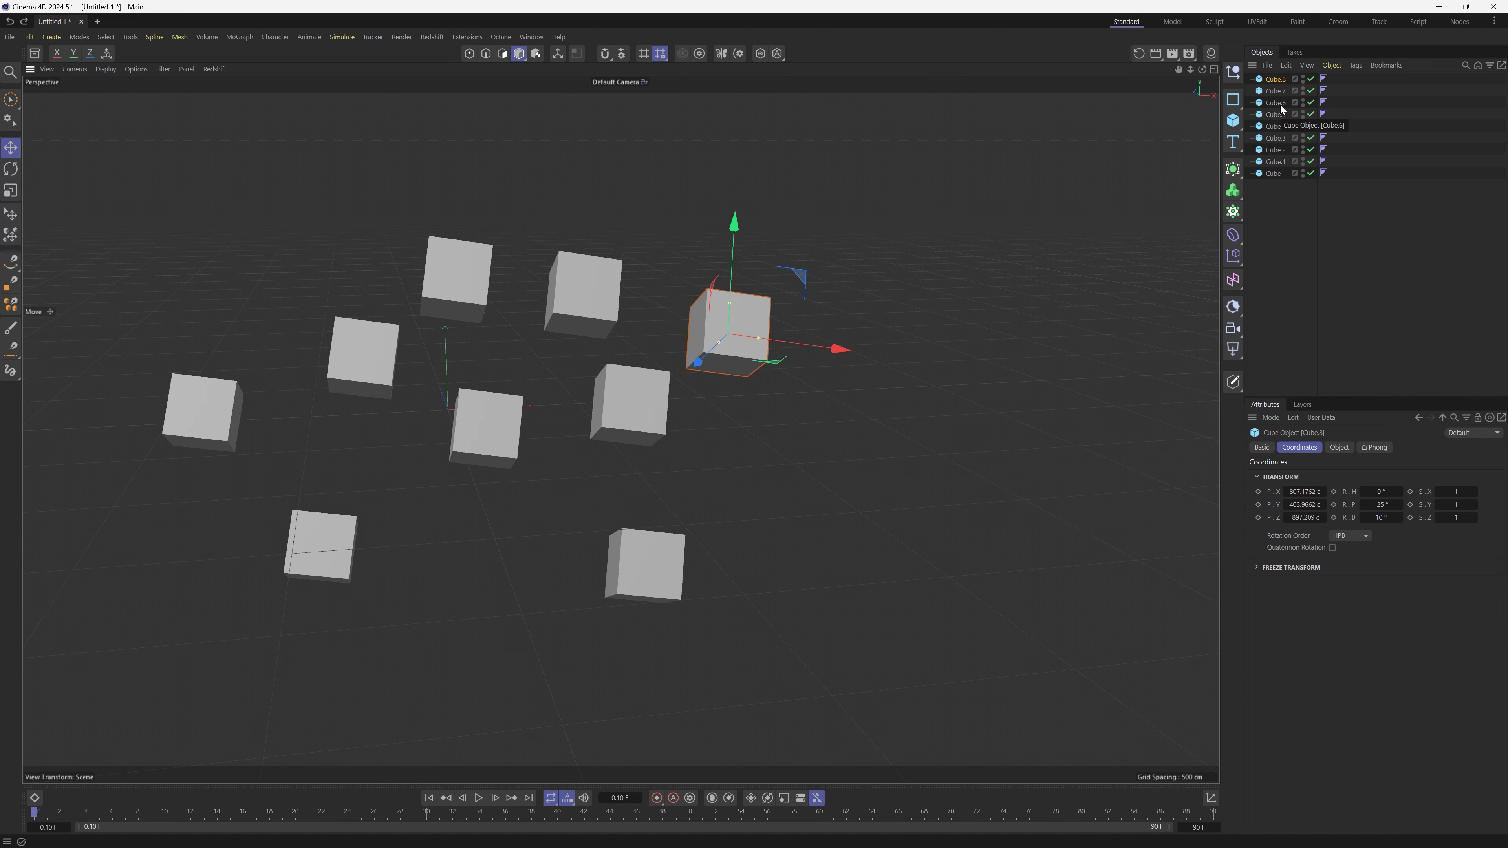
# Step: Search the commands for "reset" and try Reset Transform (Reset PSR) on Cube.8
pyautogui.hotkey('shift', 'c')
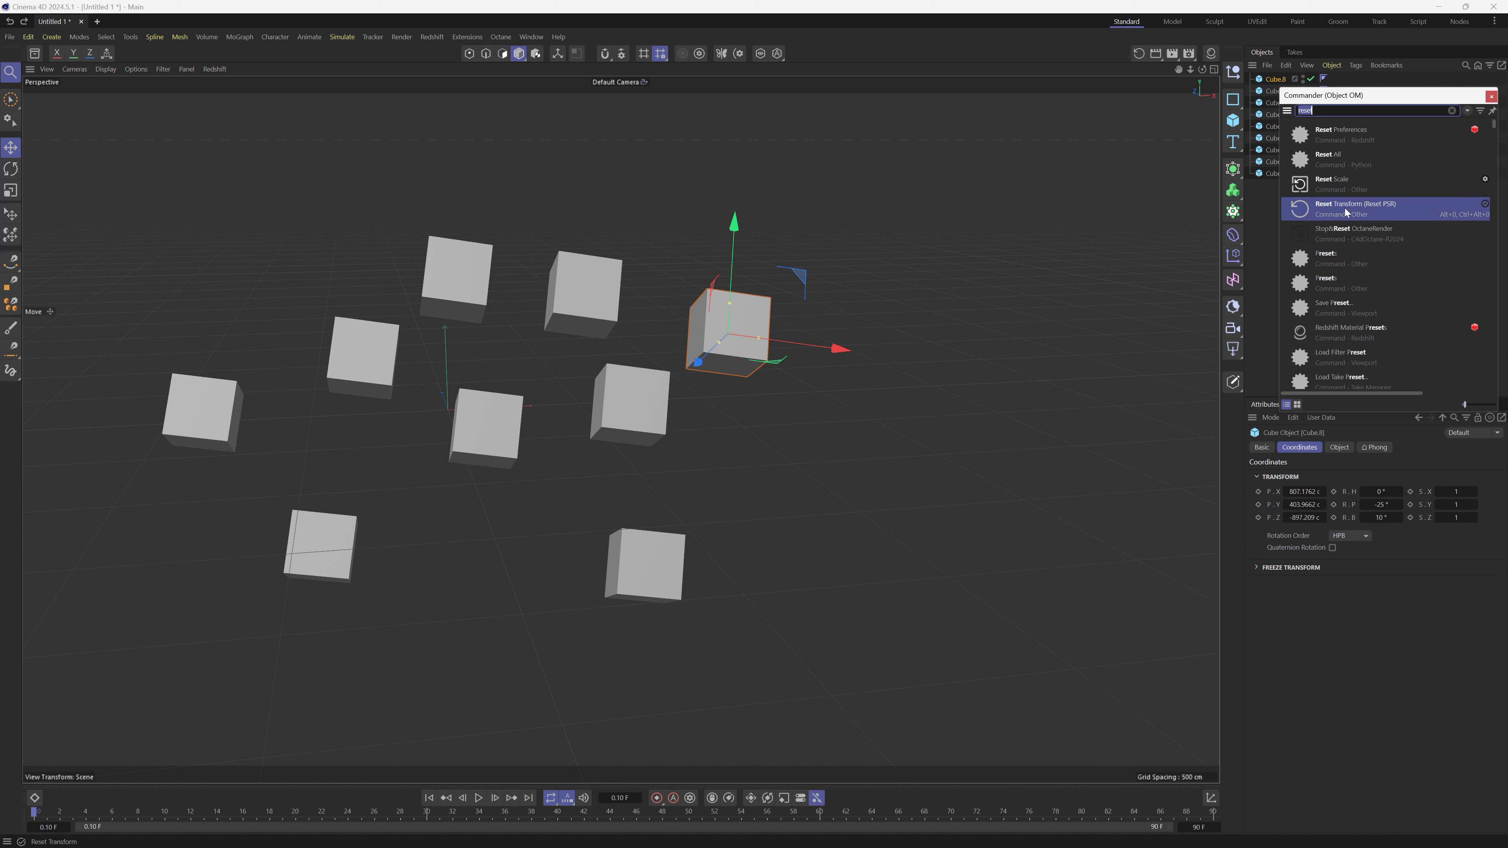
pyautogui.moveTo(1306, 221); pyautogui.dragTo(1366, 220)
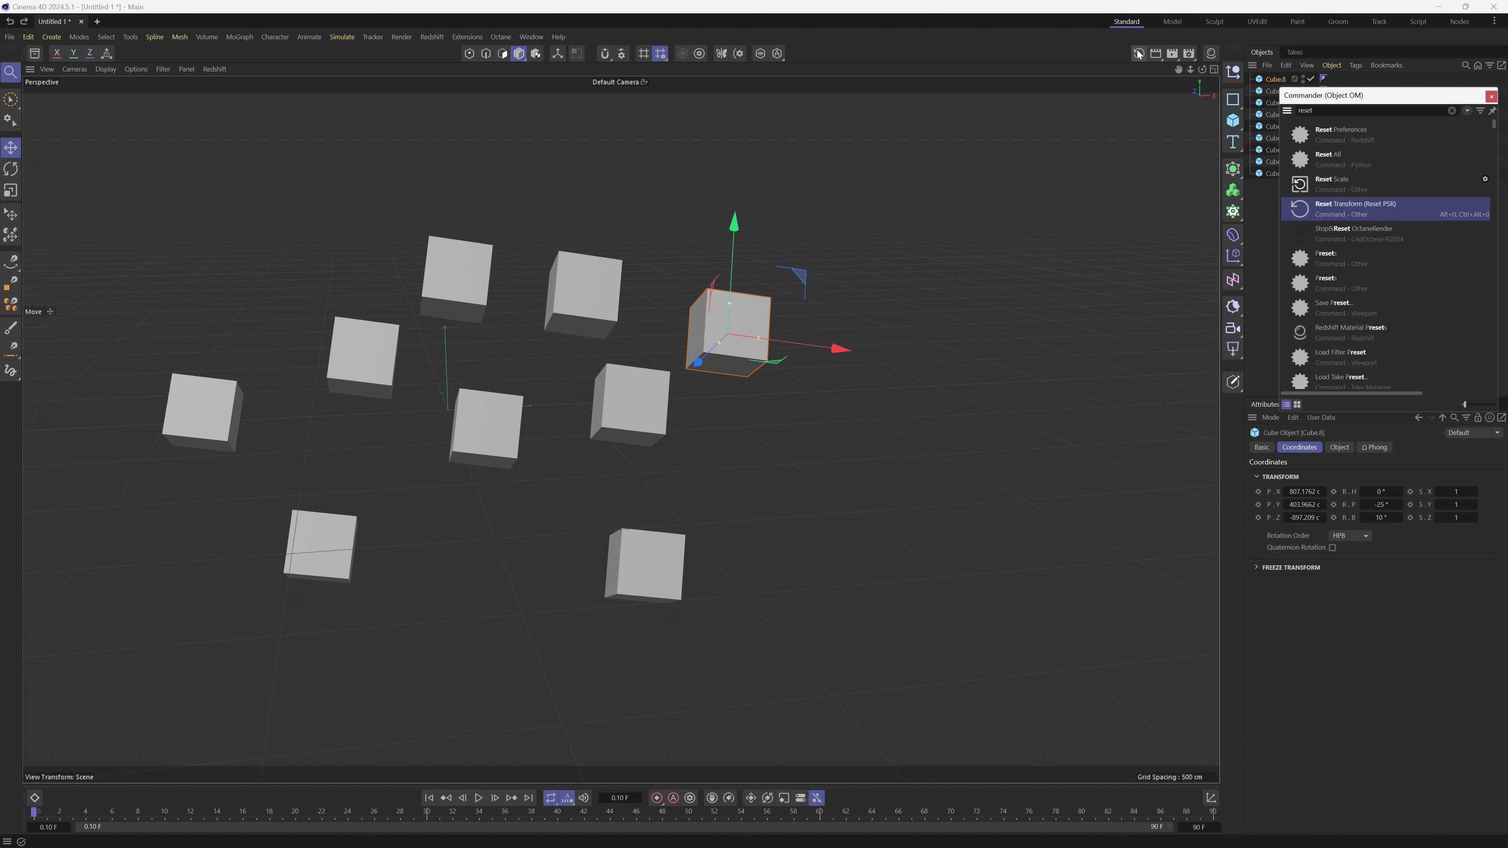
pyautogui.click(1139, 51)
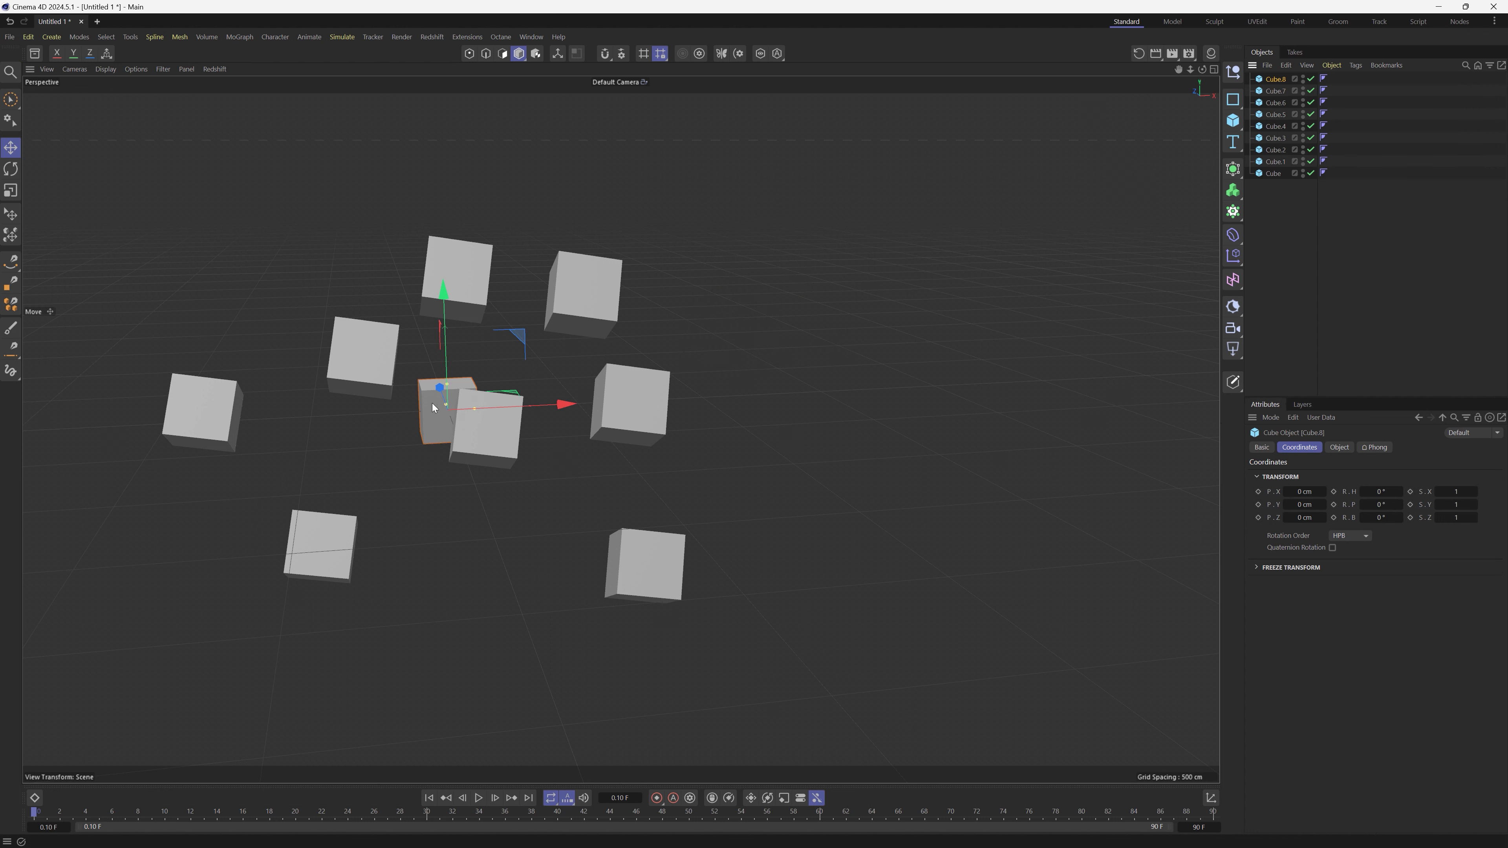
pyautogui.hotkey('ctrl', 'z')
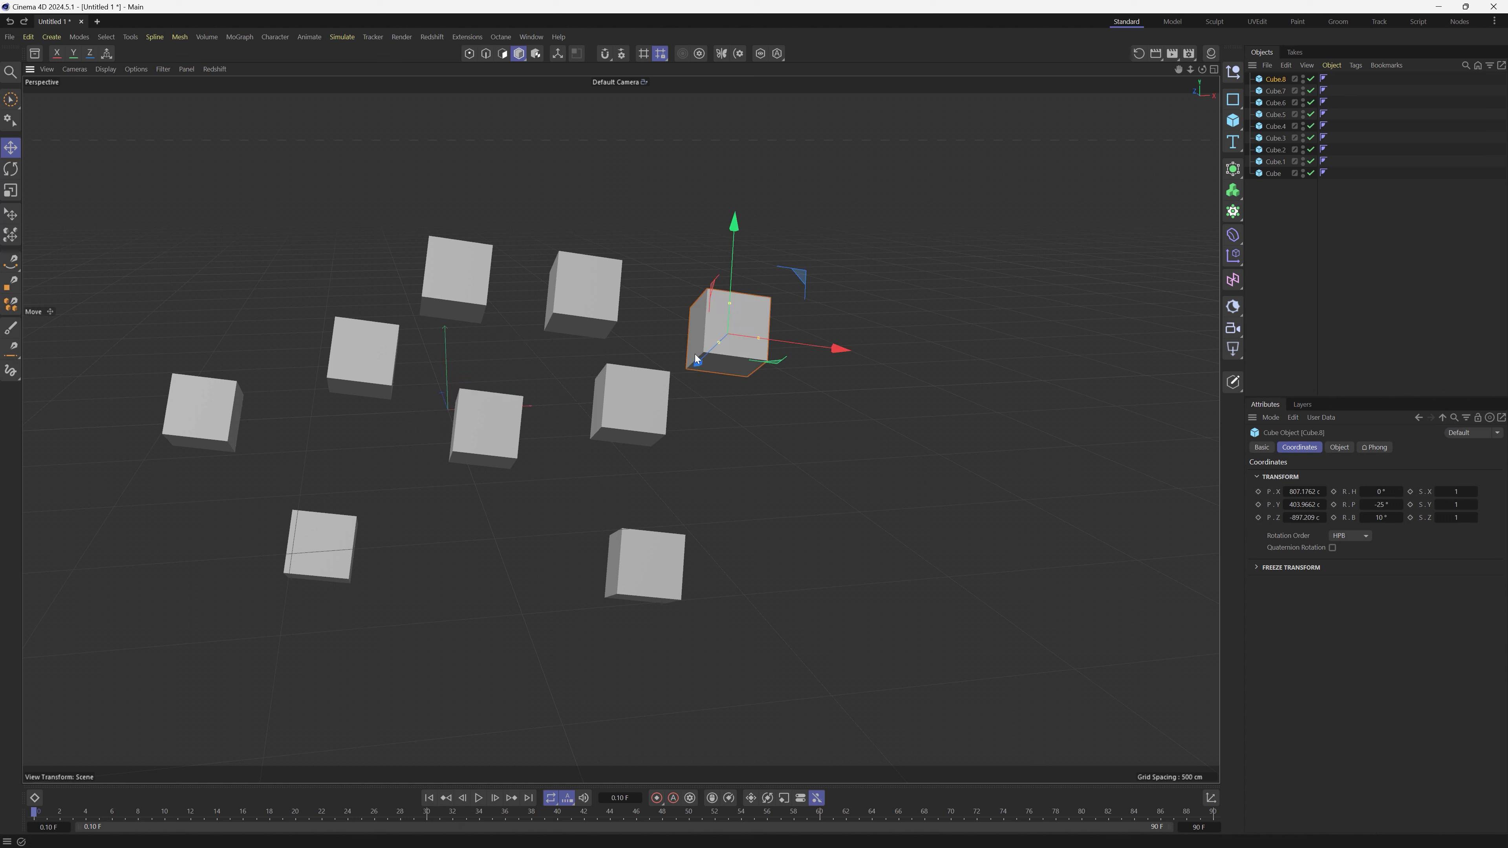
# Step: Move Cube.5 to the end of the object hierarchy and select Cube.8 in the scene
pyautogui.click(197, 408)
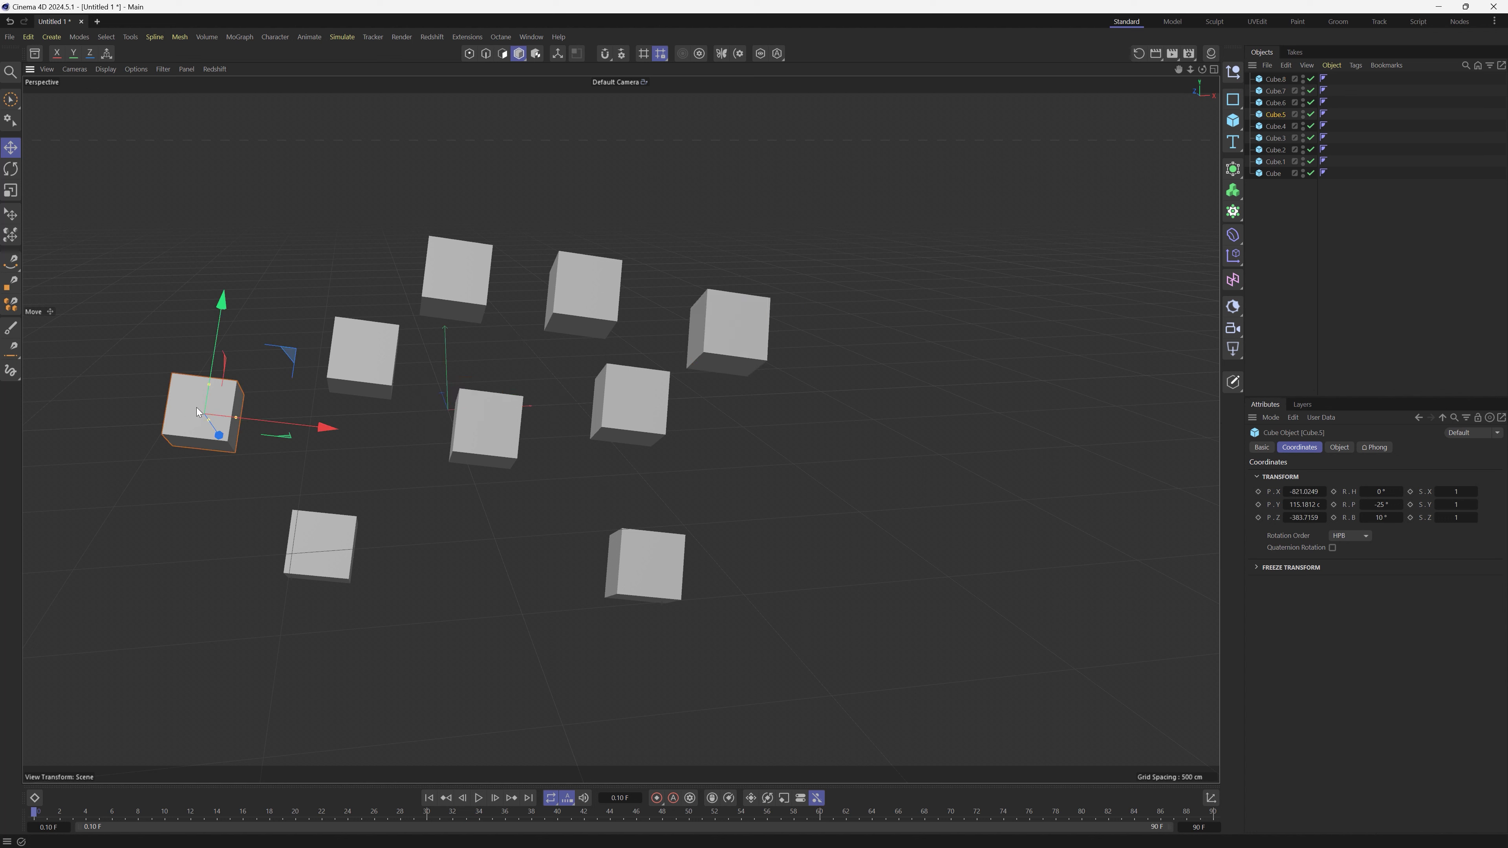
pyautogui.moveTo(1278, 117); pyautogui.dragTo(1277, 180)
pyautogui.click(731, 335)
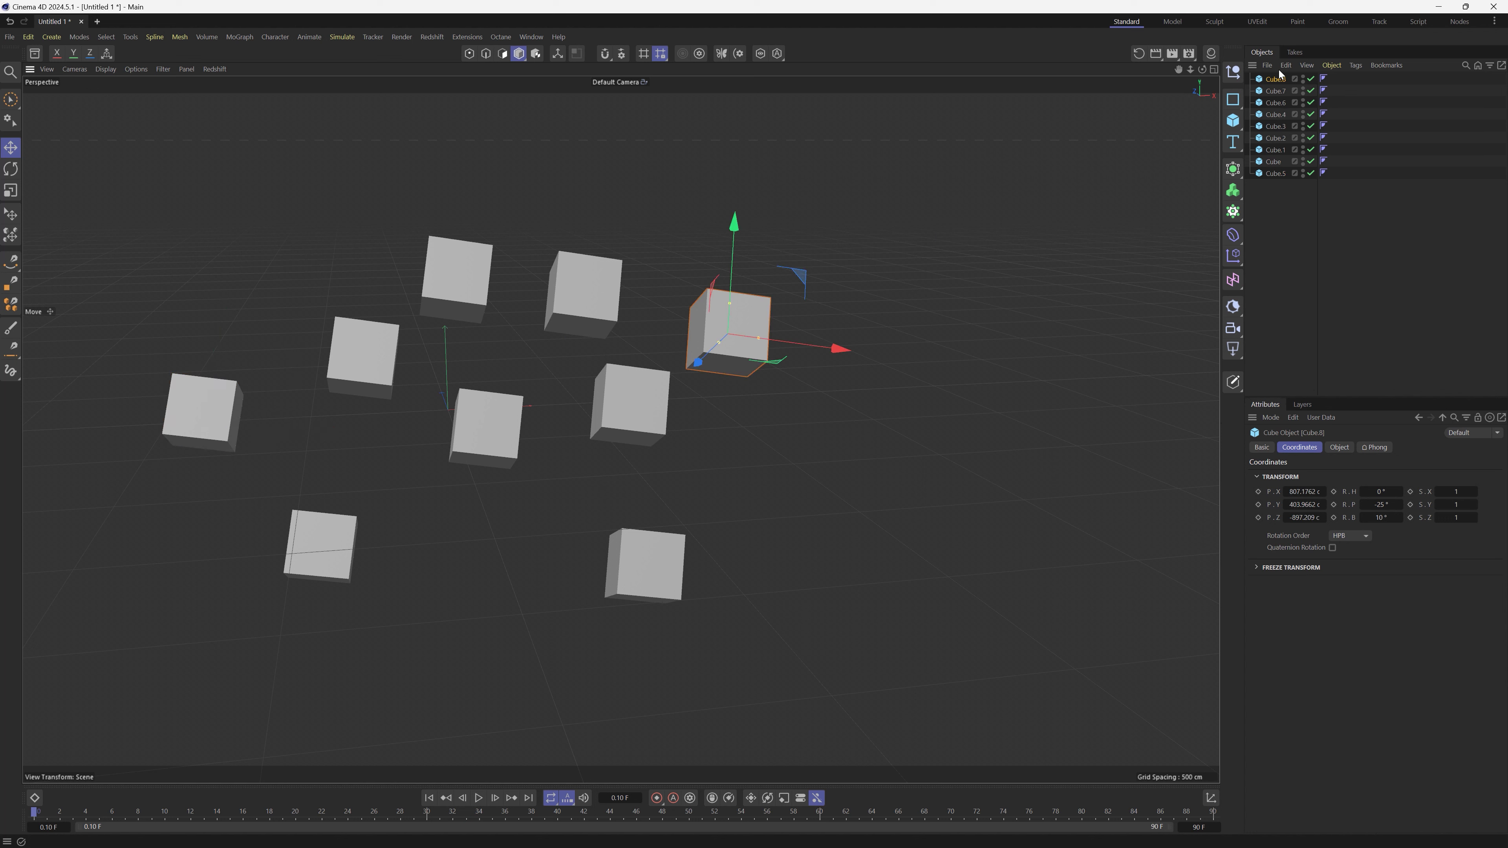
# Step: Move Cube.8 next to Cube.5 in the hierarchy, then make Cube.5 its child and reset Cube.5's transform
pyautogui.moveTo(1270, 84); pyautogui.dragTo(1277, 179)
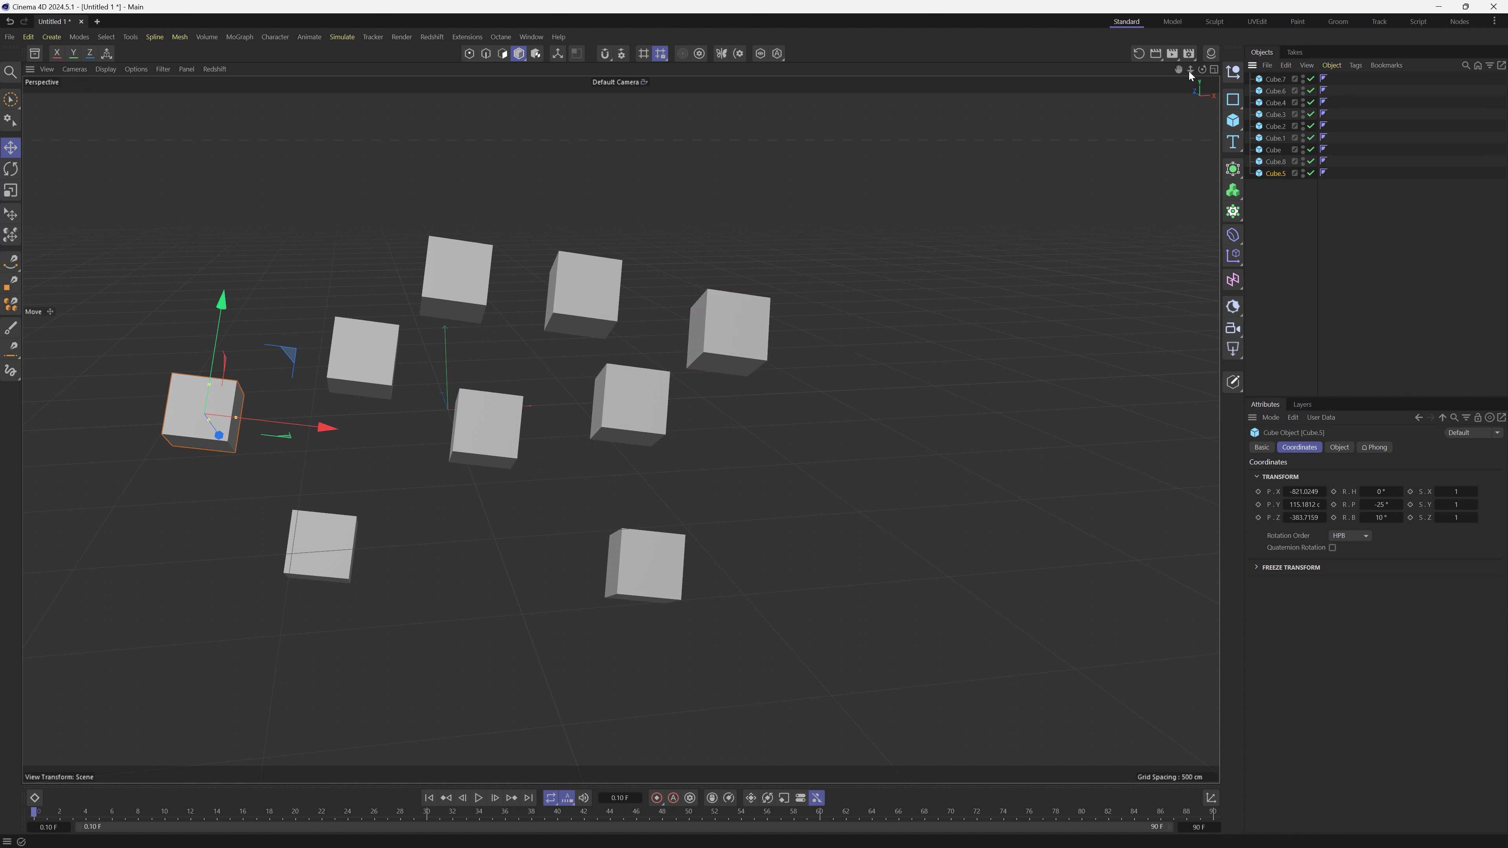
pyautogui.moveTo(1275, 175); pyautogui.dragTo(1272, 165)
pyautogui.click(1143, 54)
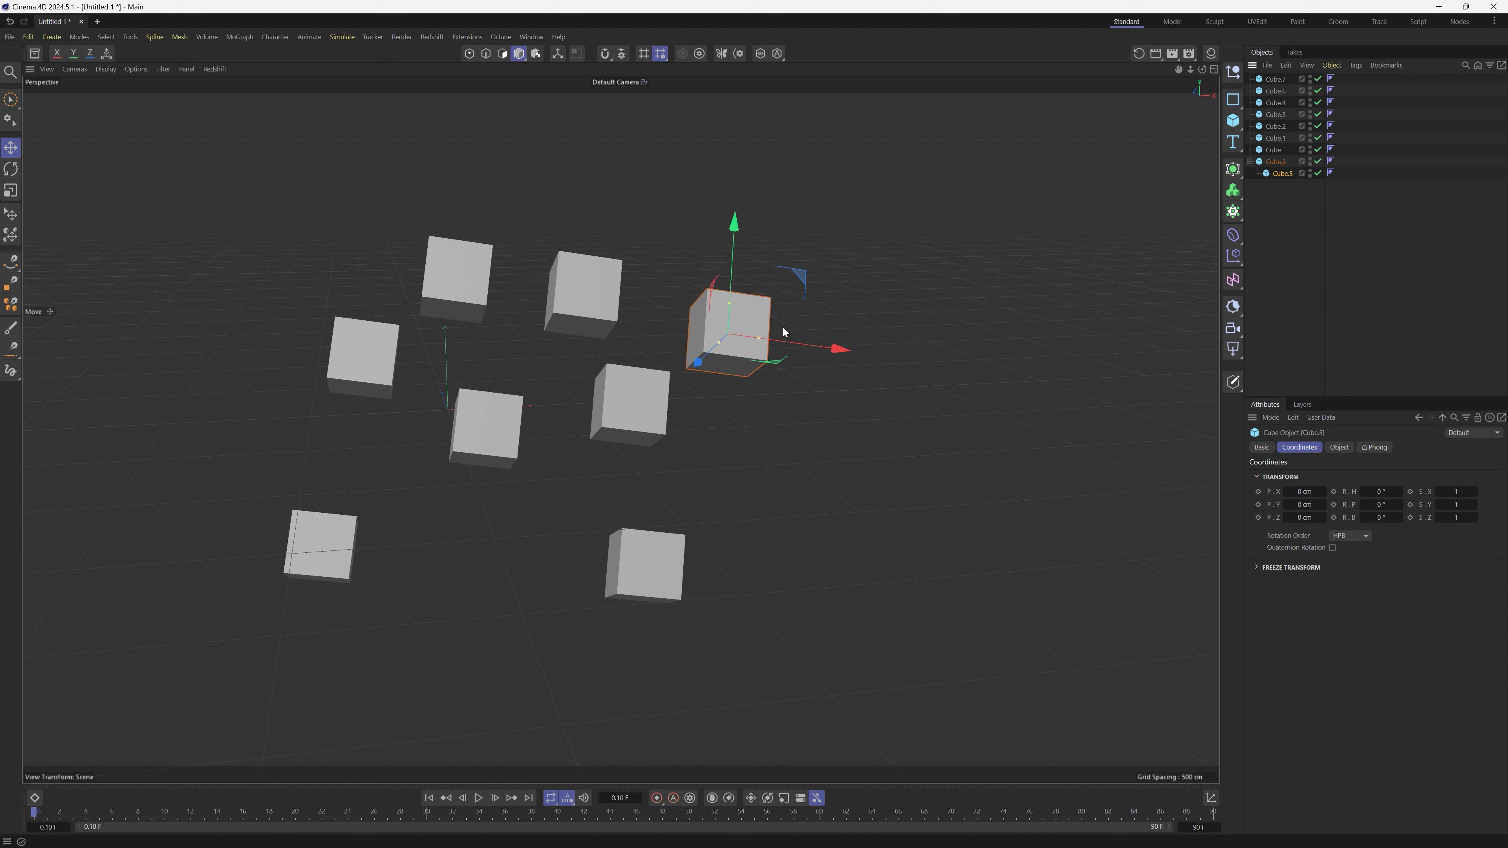
# Step: Move Cube.5 to about X 541, Y 14, Z -104 cm relative to Cube.8, and unparent it to the end of the hierarchy
pyautogui.moveTo(778, 317); pyautogui.dragTo(934, 336)
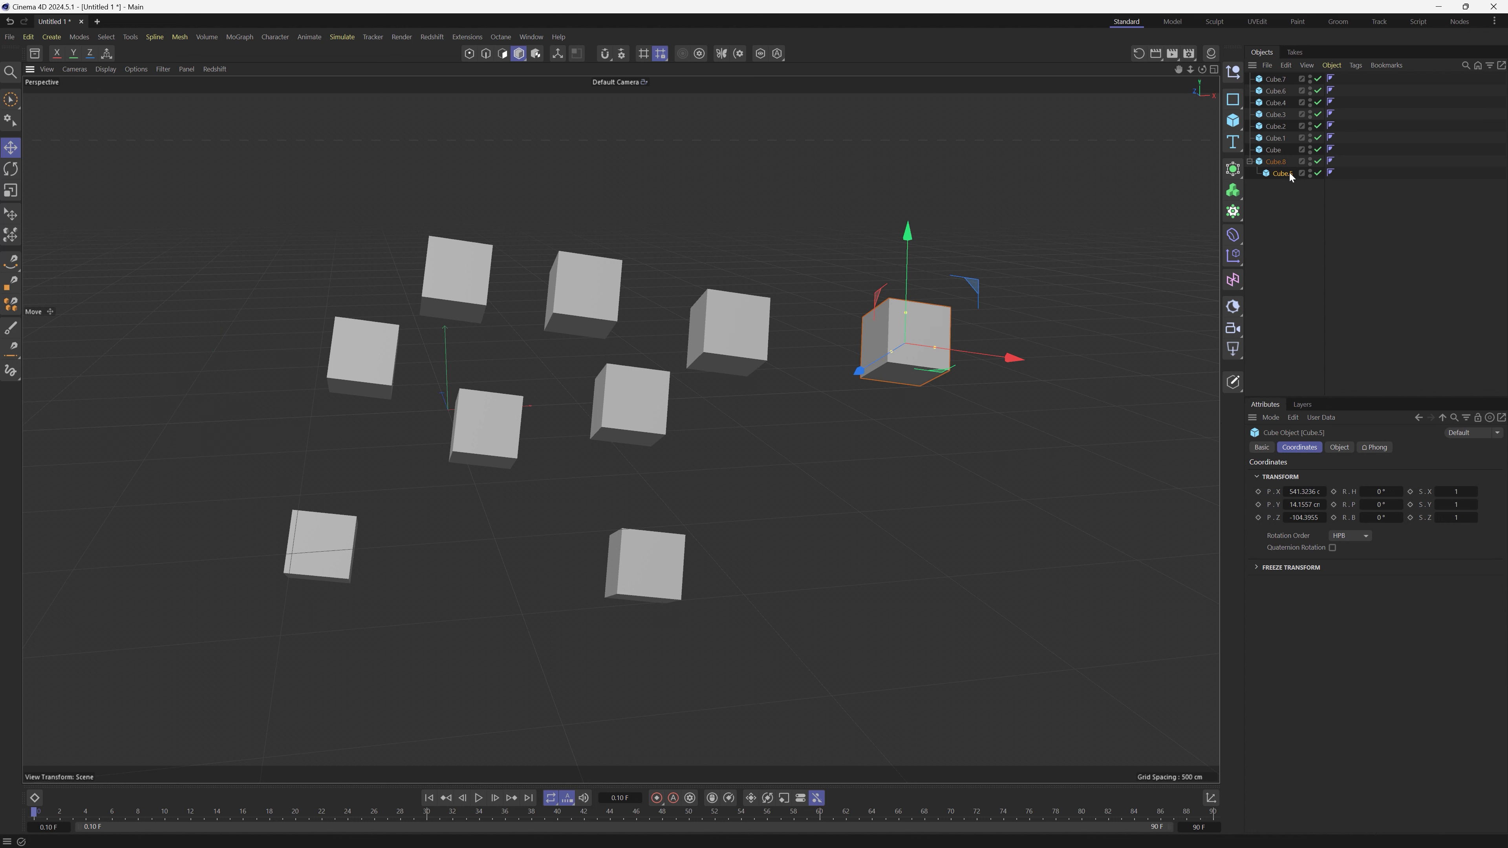
pyautogui.moveTo(1288, 172); pyautogui.dragTo(1280, 201)
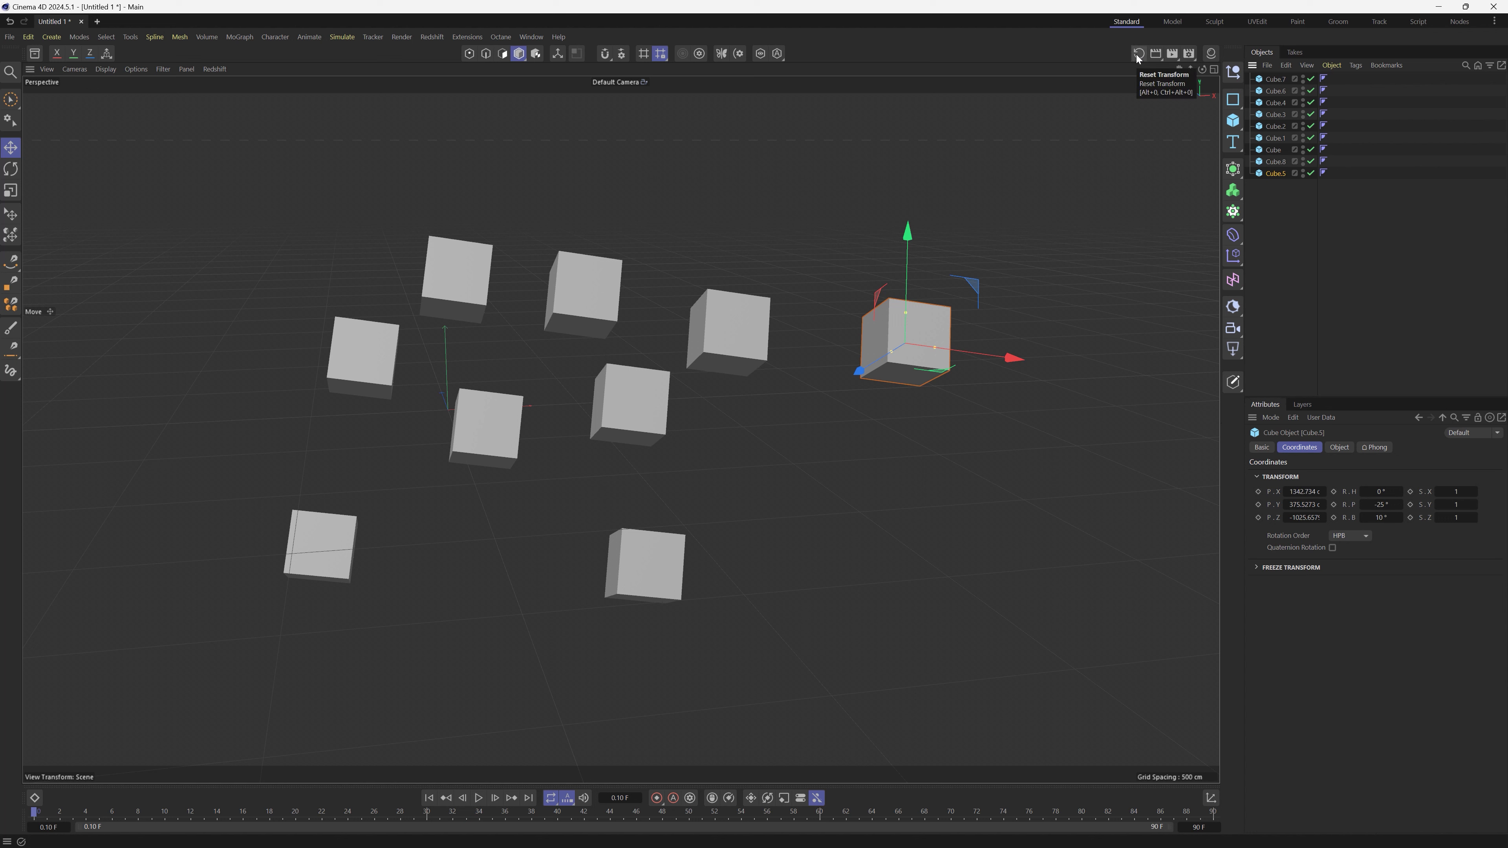
# Step: Reset the transform of the unparented Cube.5 so it sits at the world origin
pyautogui.click(1096, 236)
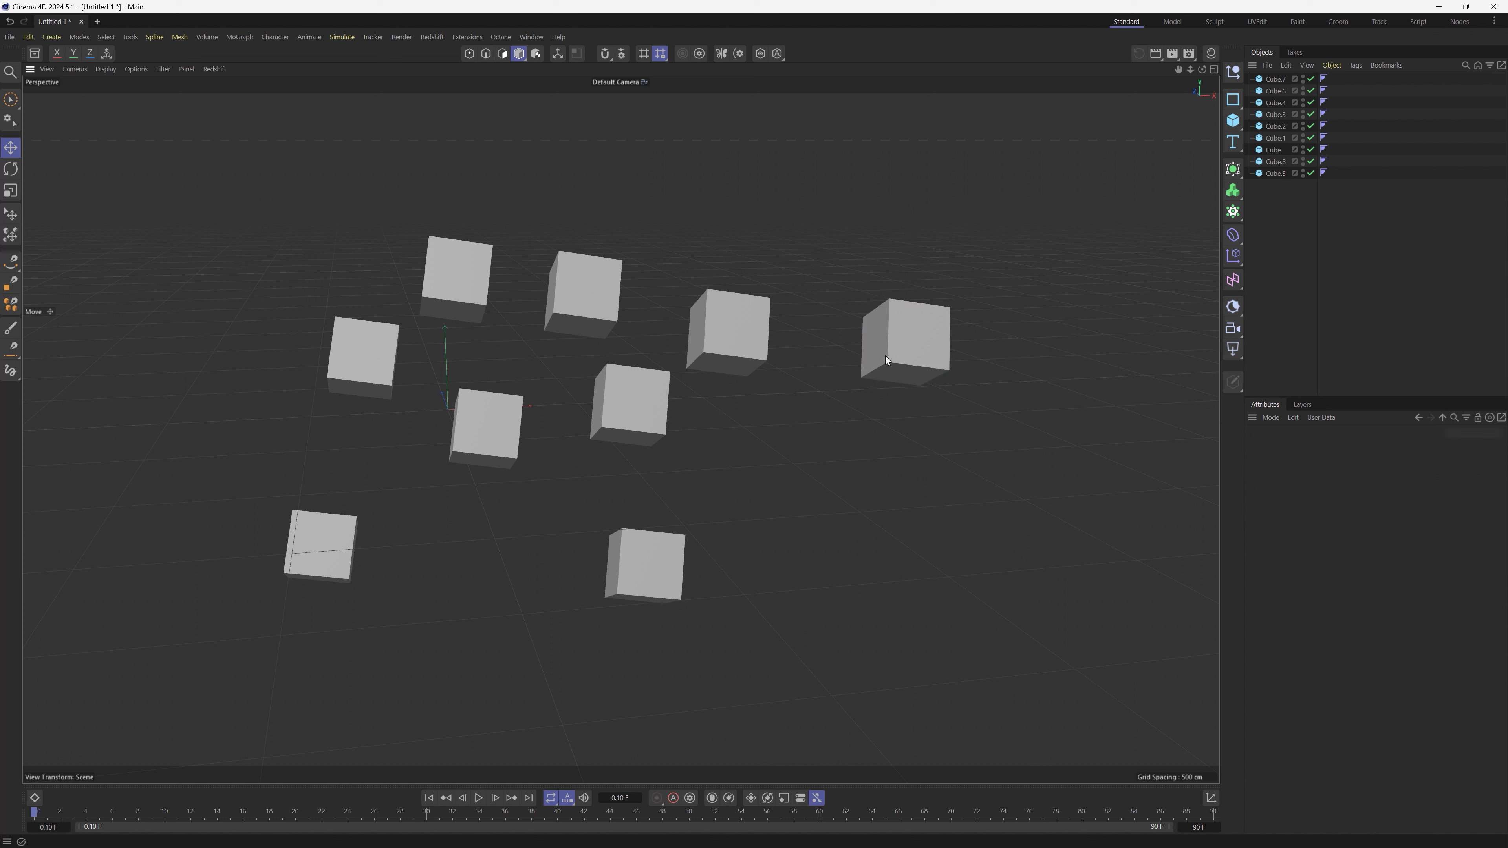
pyautogui.click(912, 340)
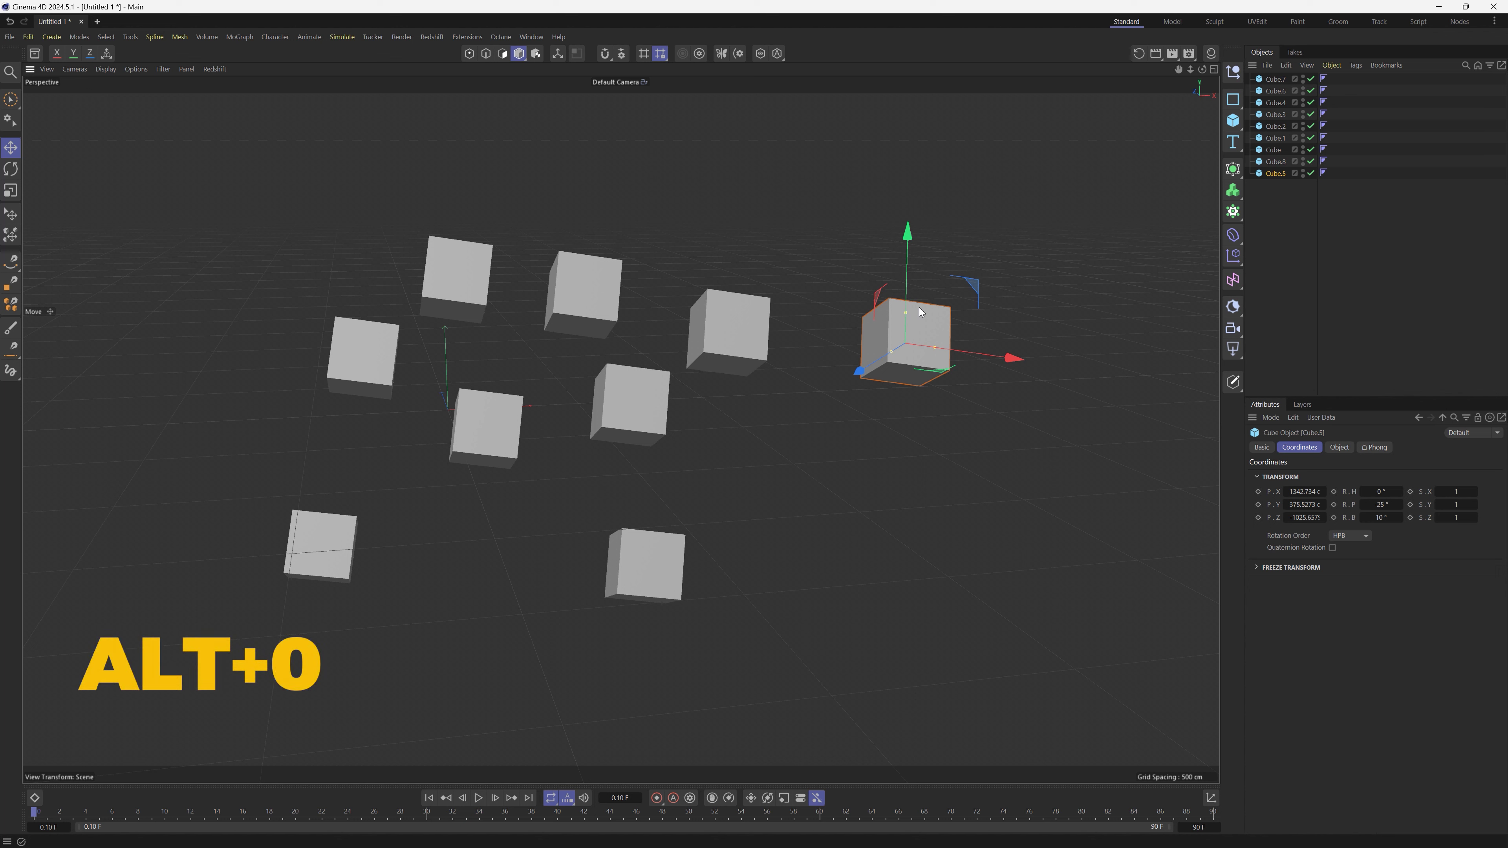
pyautogui.hotkey('alt', '0')
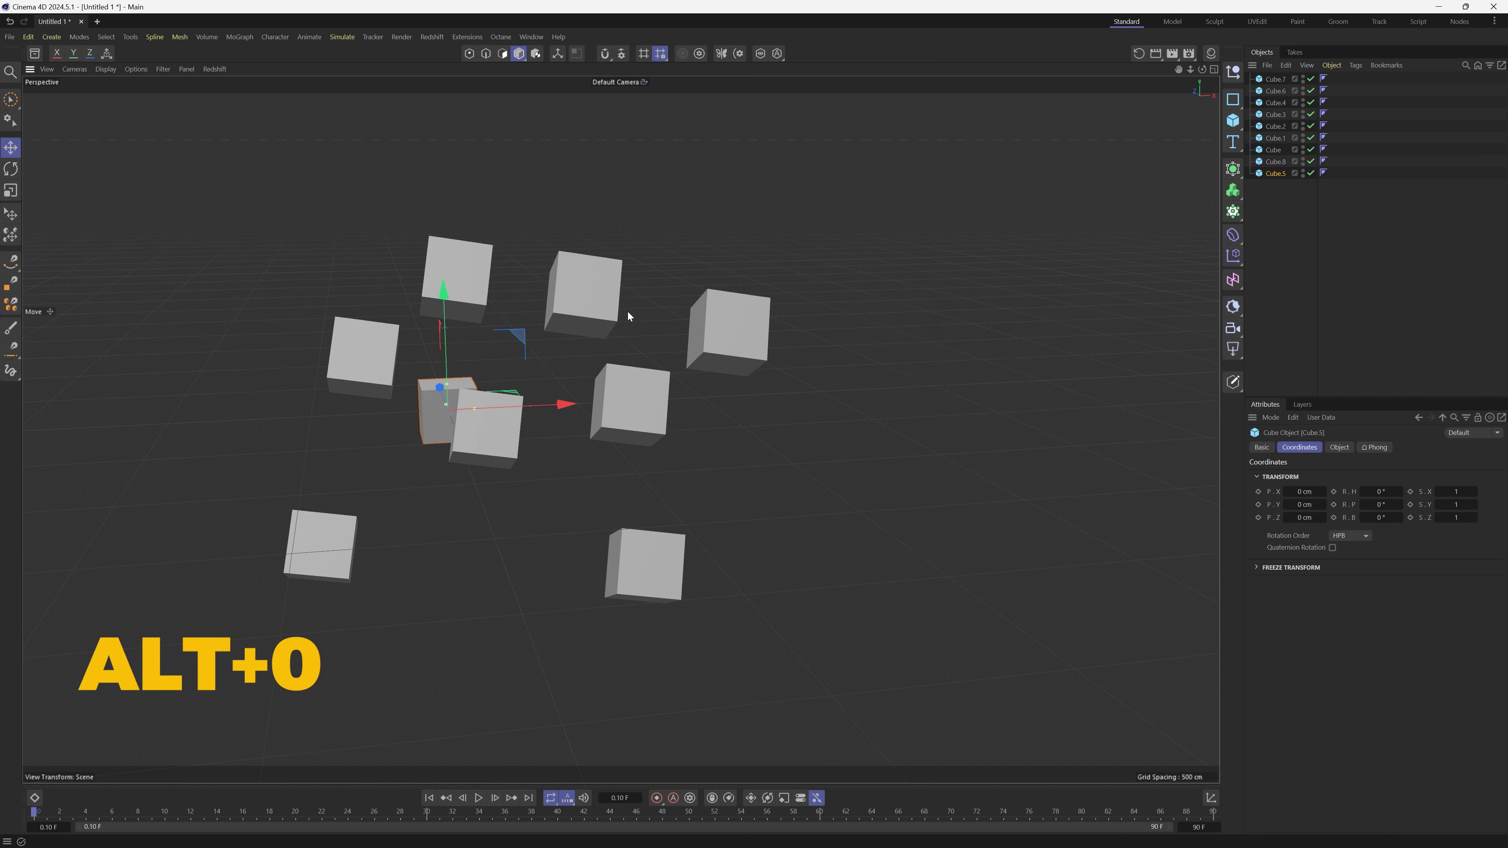
# Step: Make Cube.5 a child of Cube.8 again, try Reset Transform on it and undo that reset
pyautogui.click(723, 329)
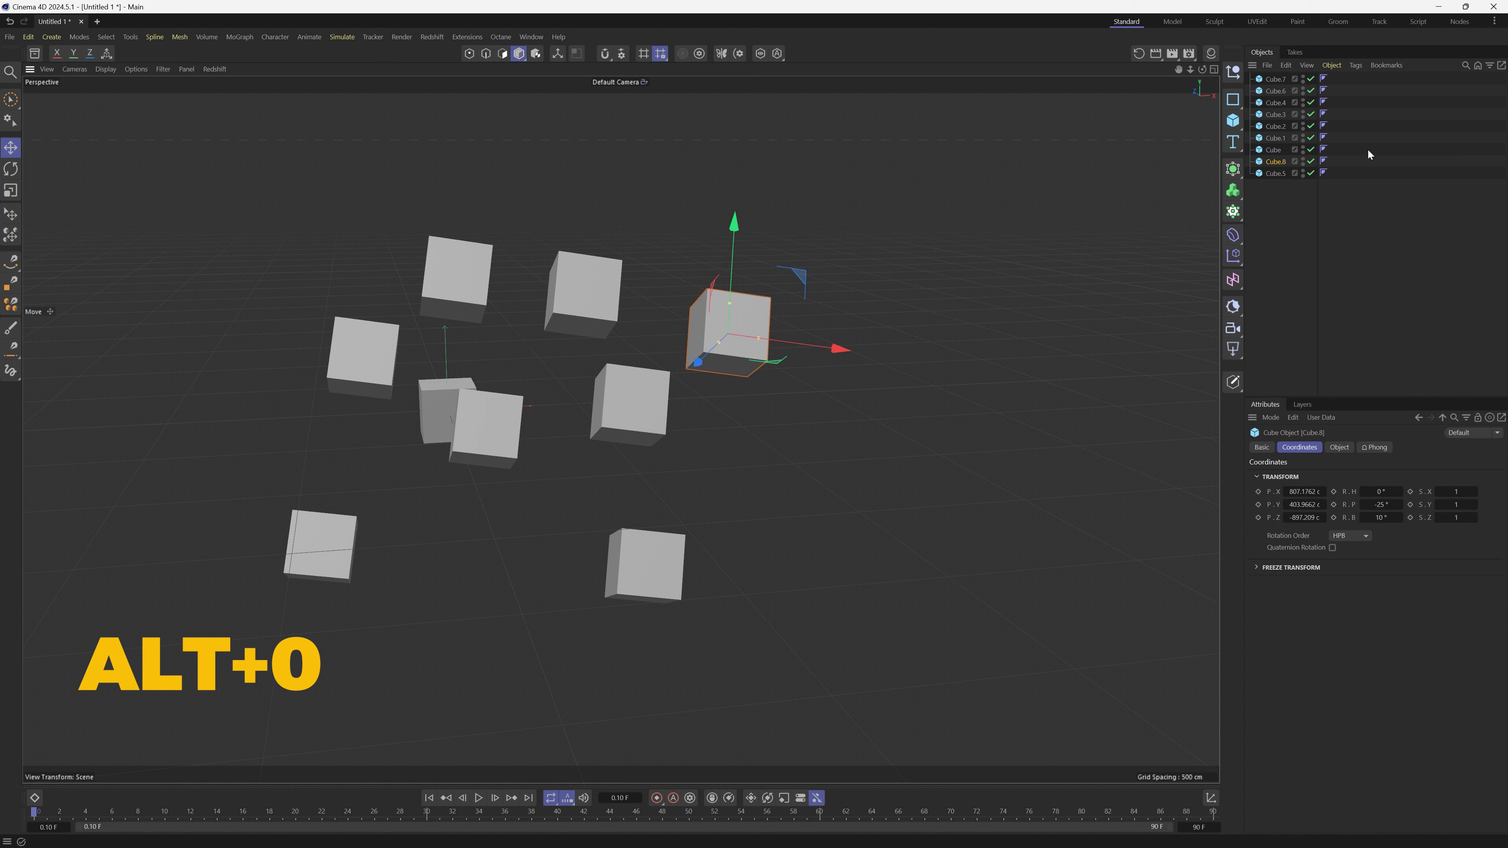
pyautogui.moveTo(1275, 161); pyautogui.dragTo(1282, 170)
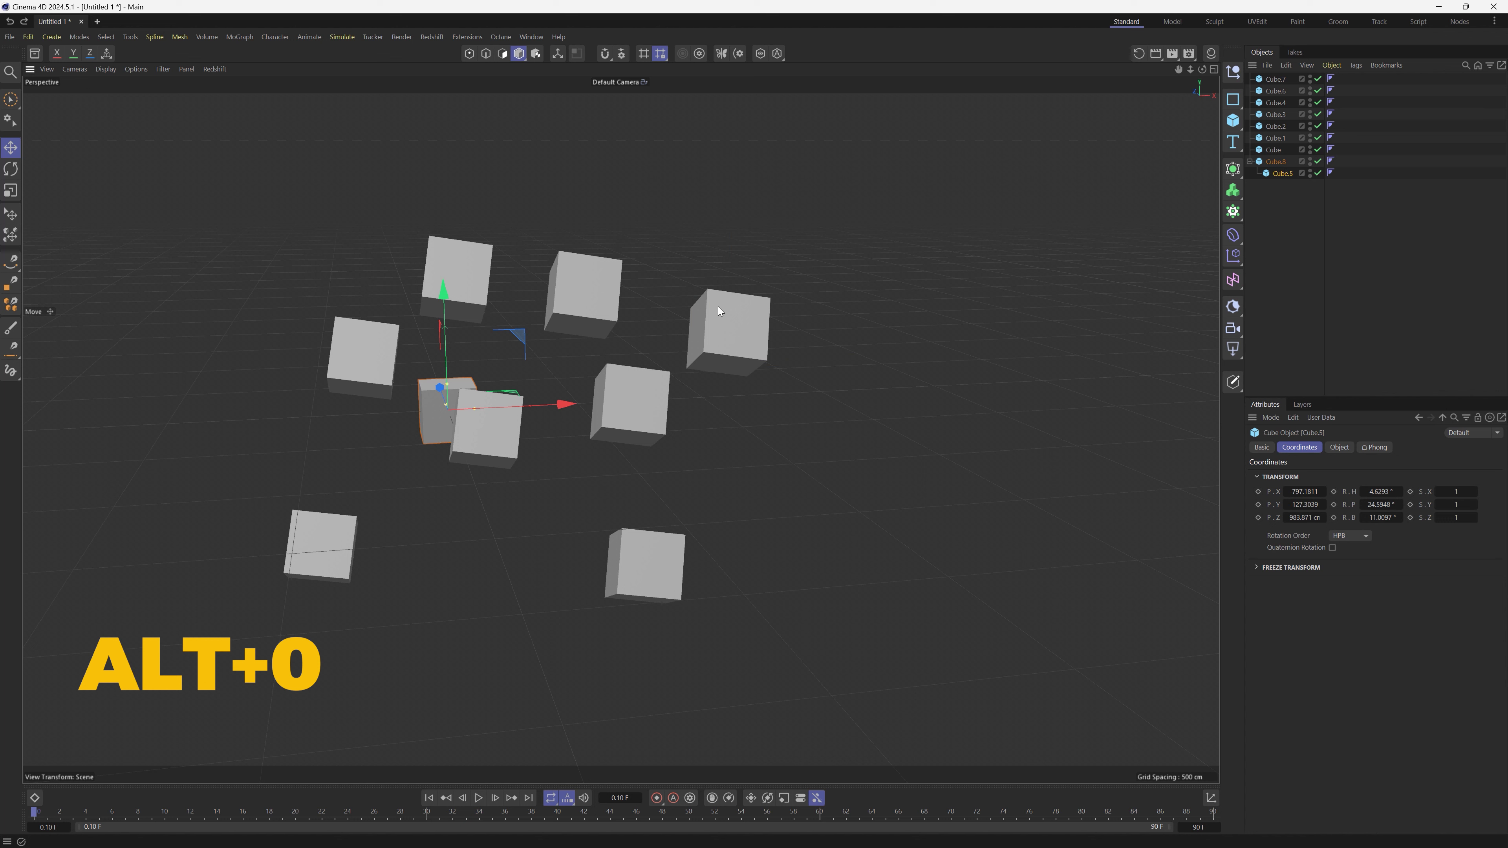
pyautogui.hotkey('alt', '0')
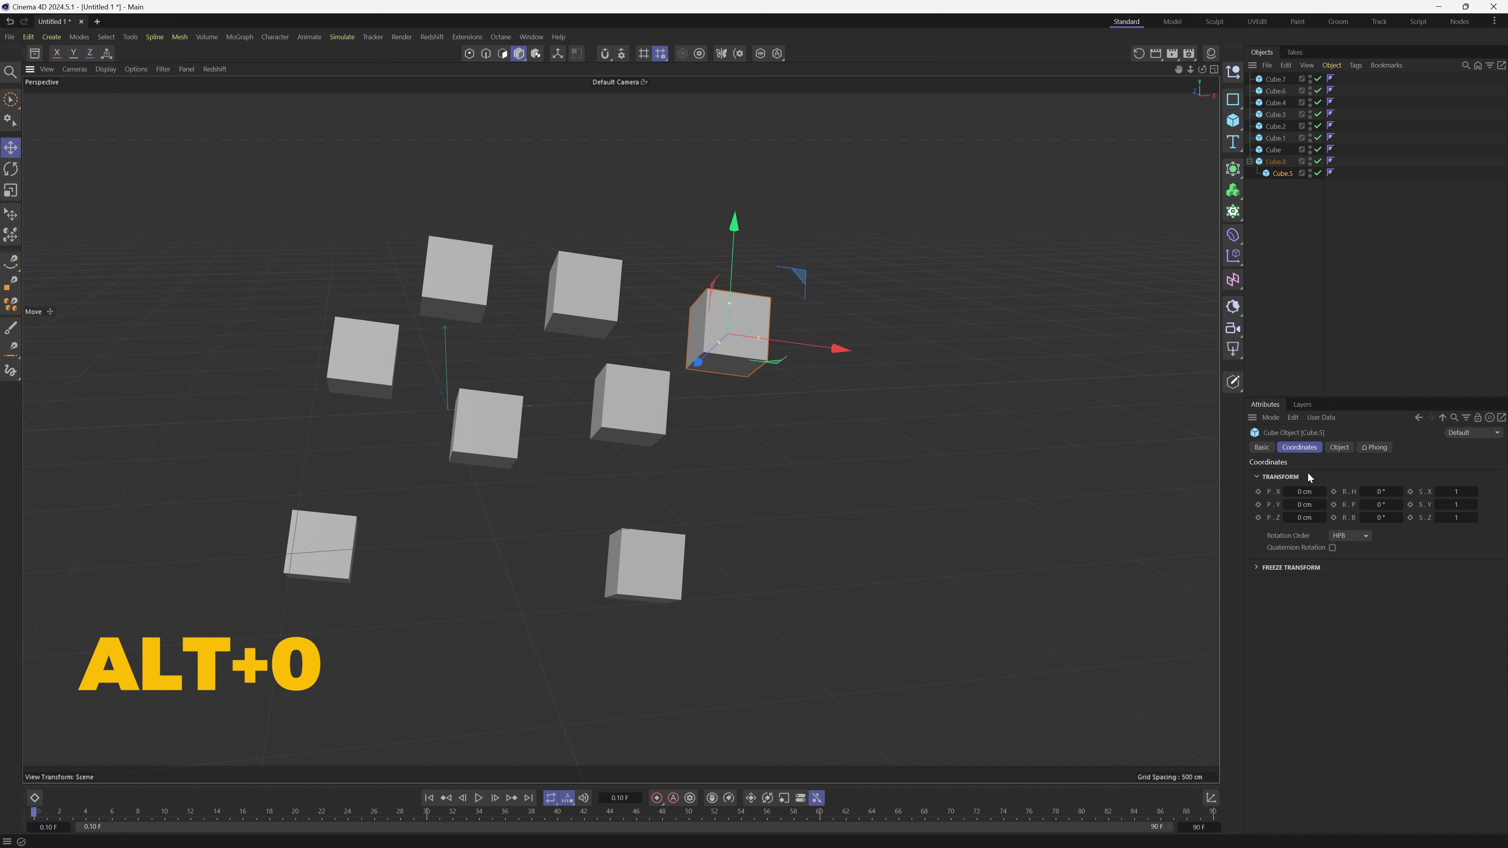
pyautogui.hotkey('ctrl', 'z')
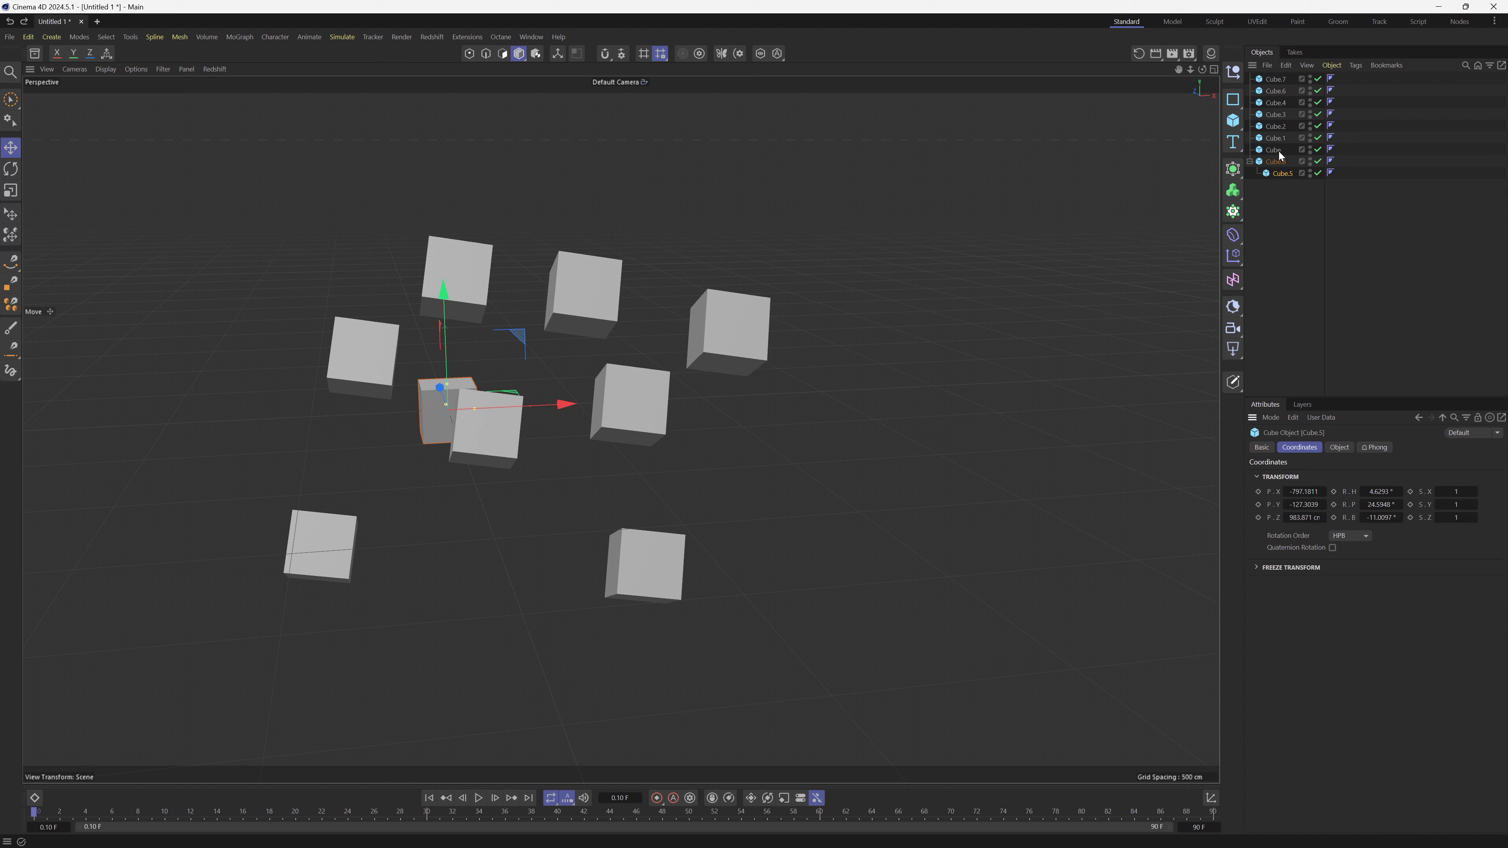
# Step: Reset only Cube.5's X and Y positions to their default of 0 cm
pyautogui.rightClick(1287, 493)
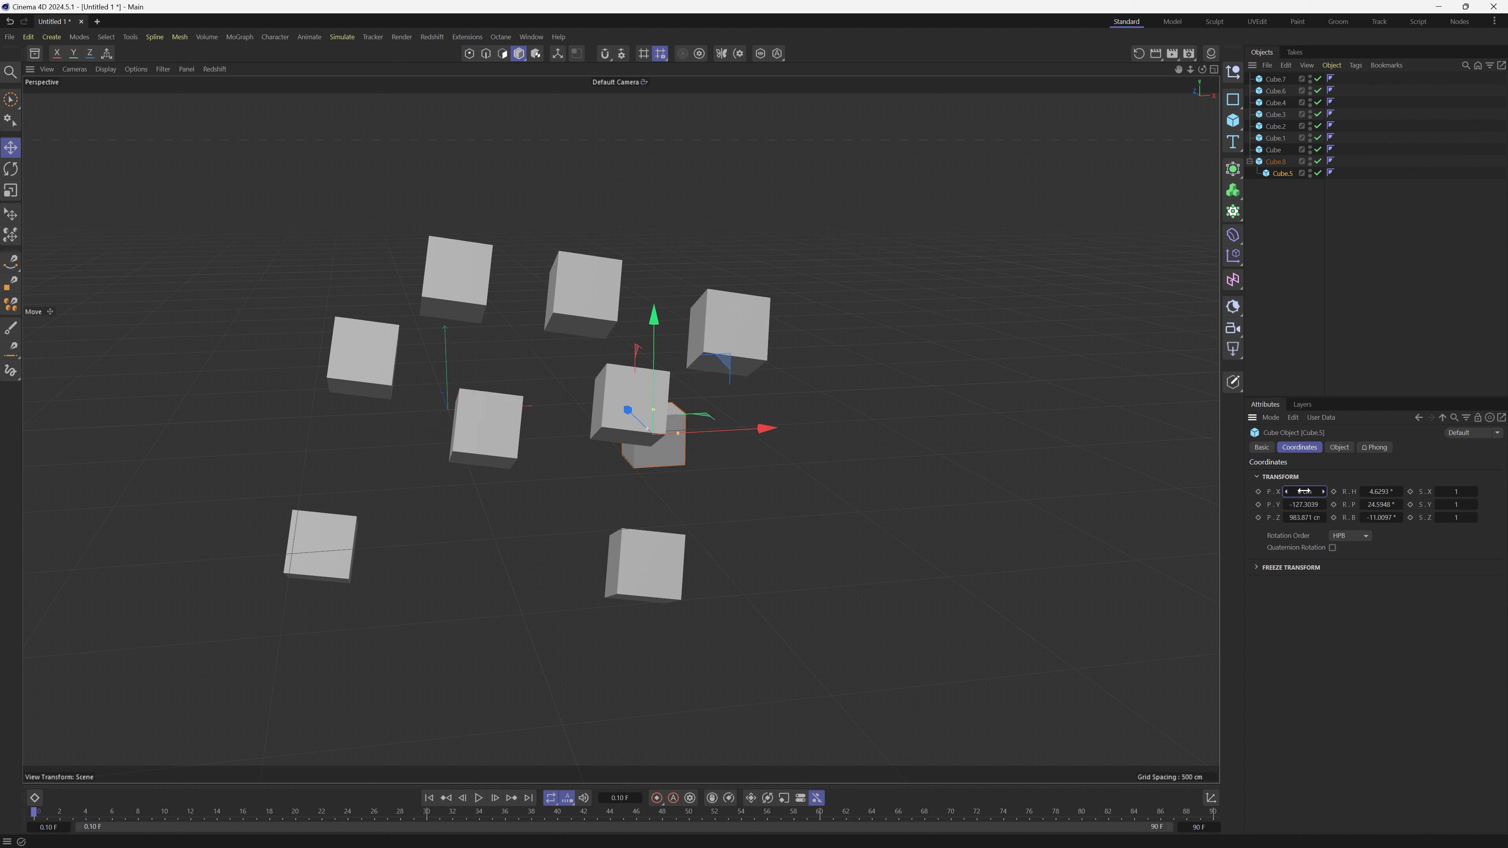
pyautogui.rightClick(1323, 506)
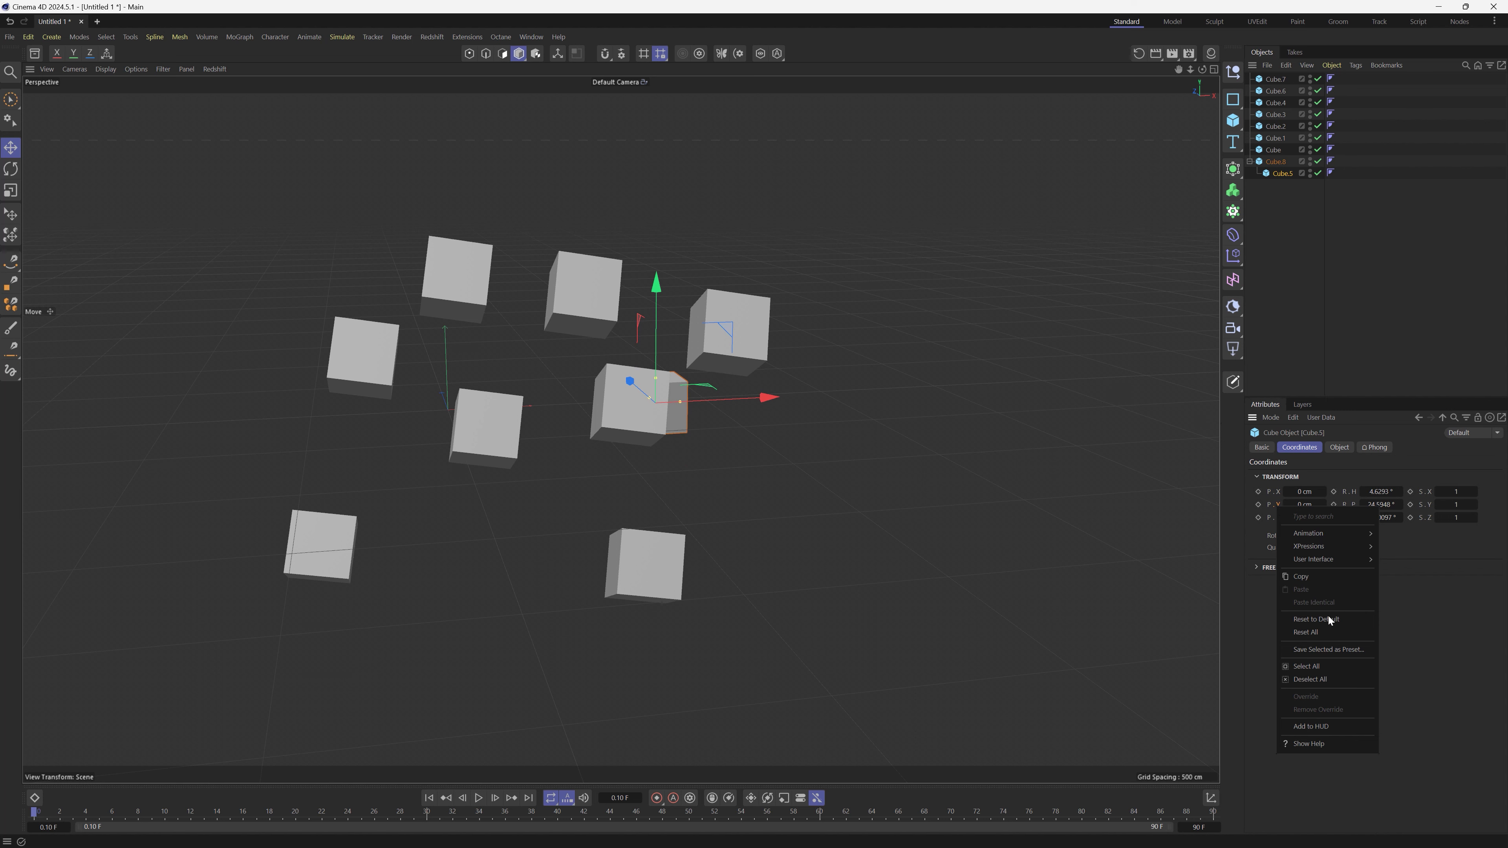
pyautogui.click(1317, 619)
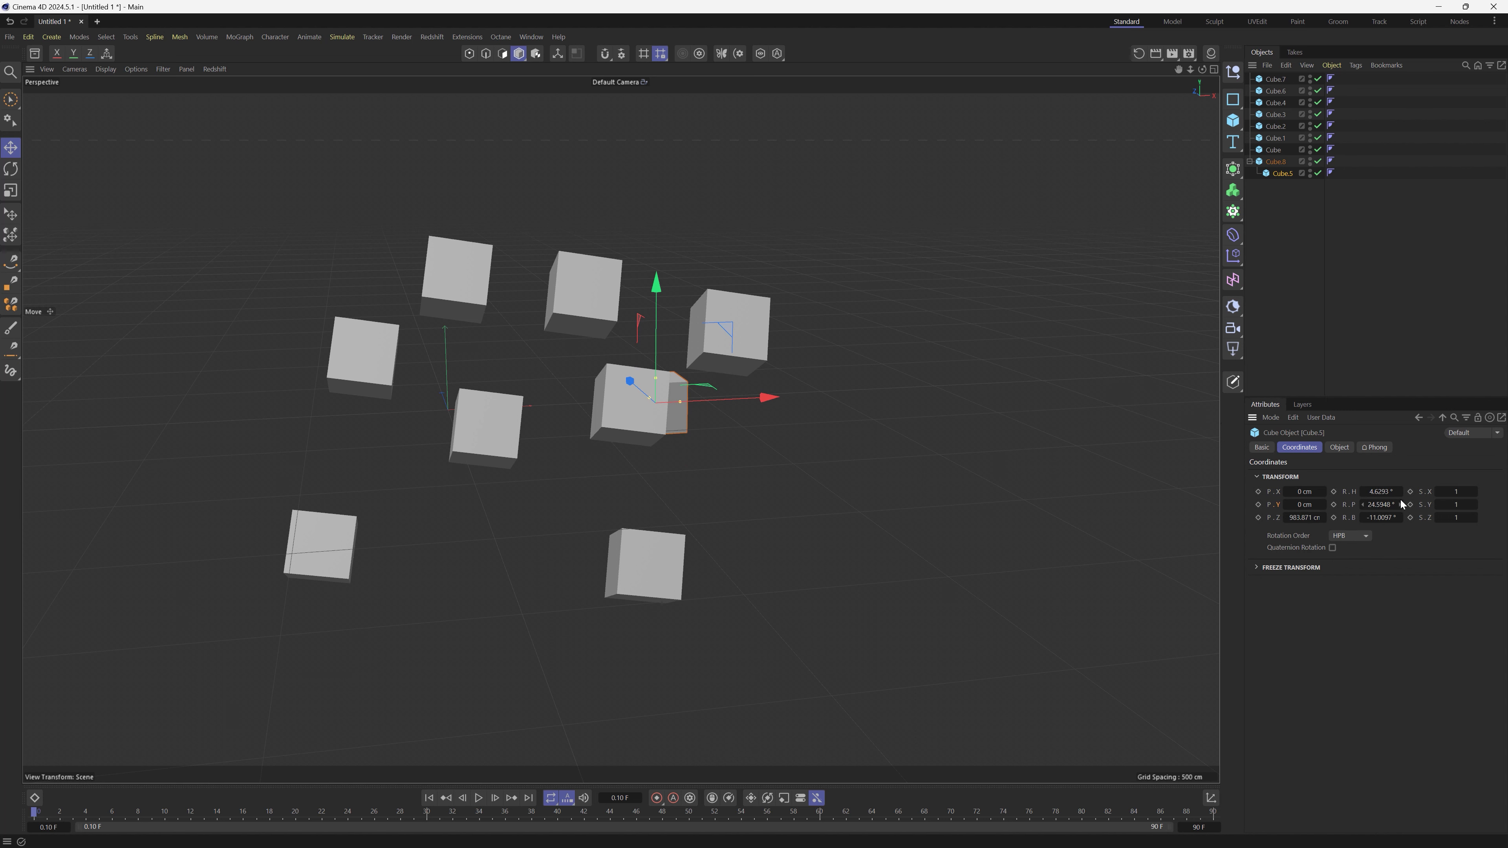
# Step: Examine the cubes' arrangement from another perspective angle, in the four-view layout and in the maximised top view
pyautogui.keyDown('alt'); pyautogui.moveTo(565, 438); pyautogui.dragTo(559, 408); pyautogui.keyUp('alt')
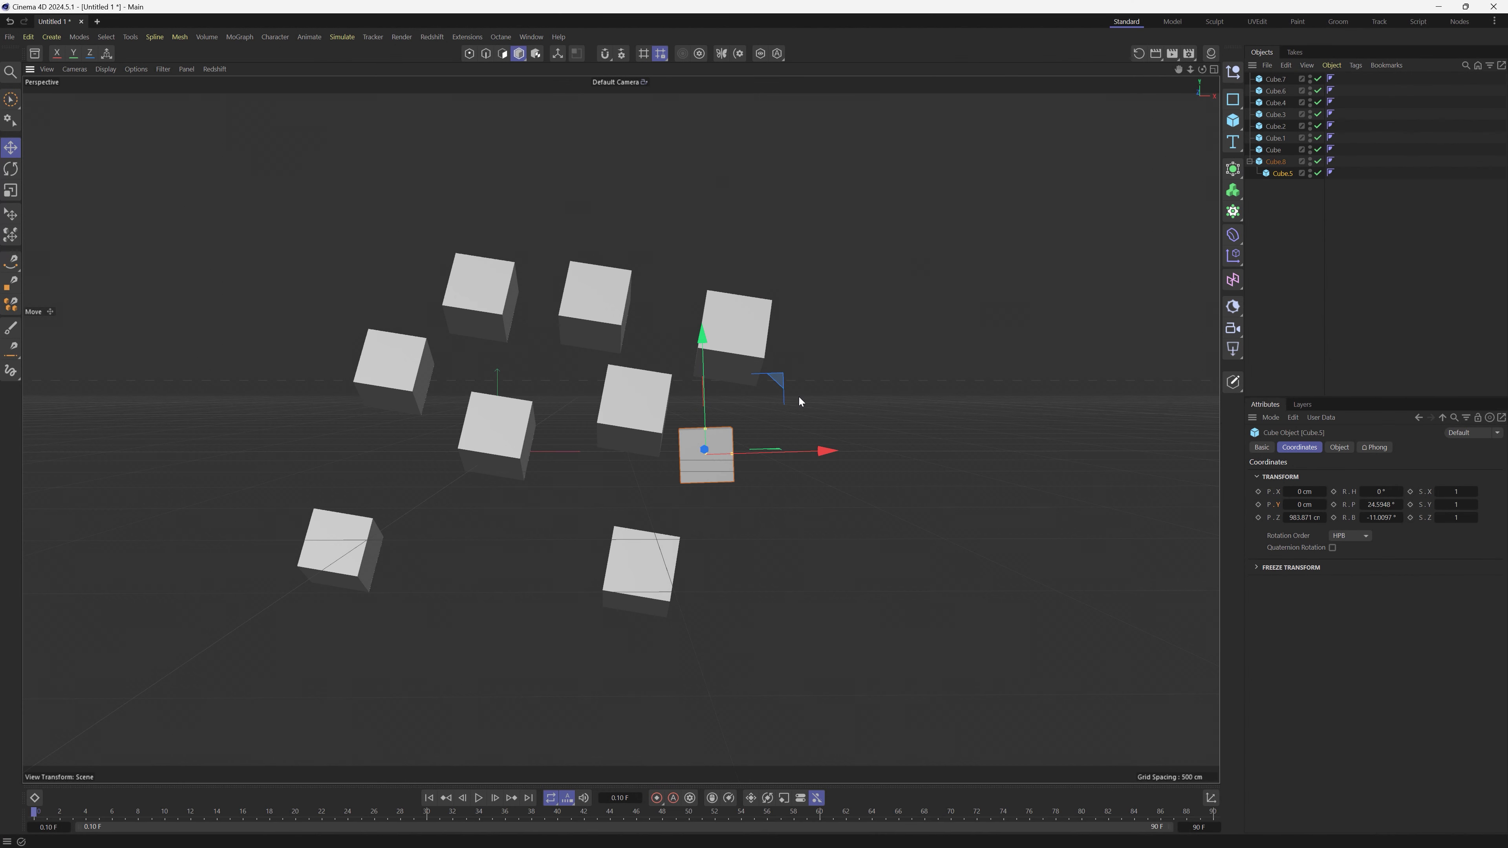
pyautogui.click(1214, 68)
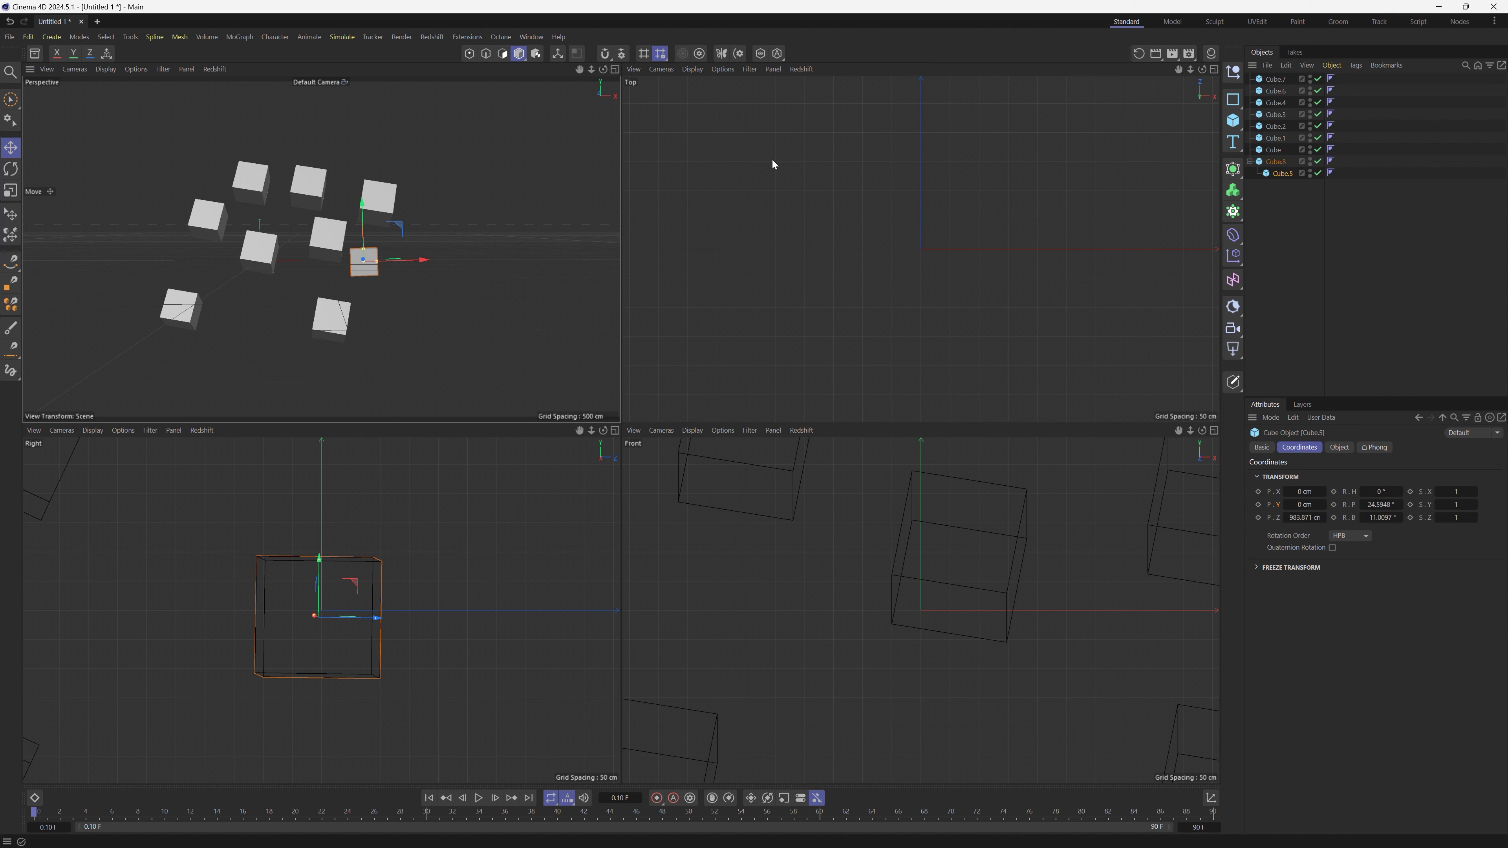
pyautogui.click(253, 522)
pyautogui.scroll(-3, 253, 522)
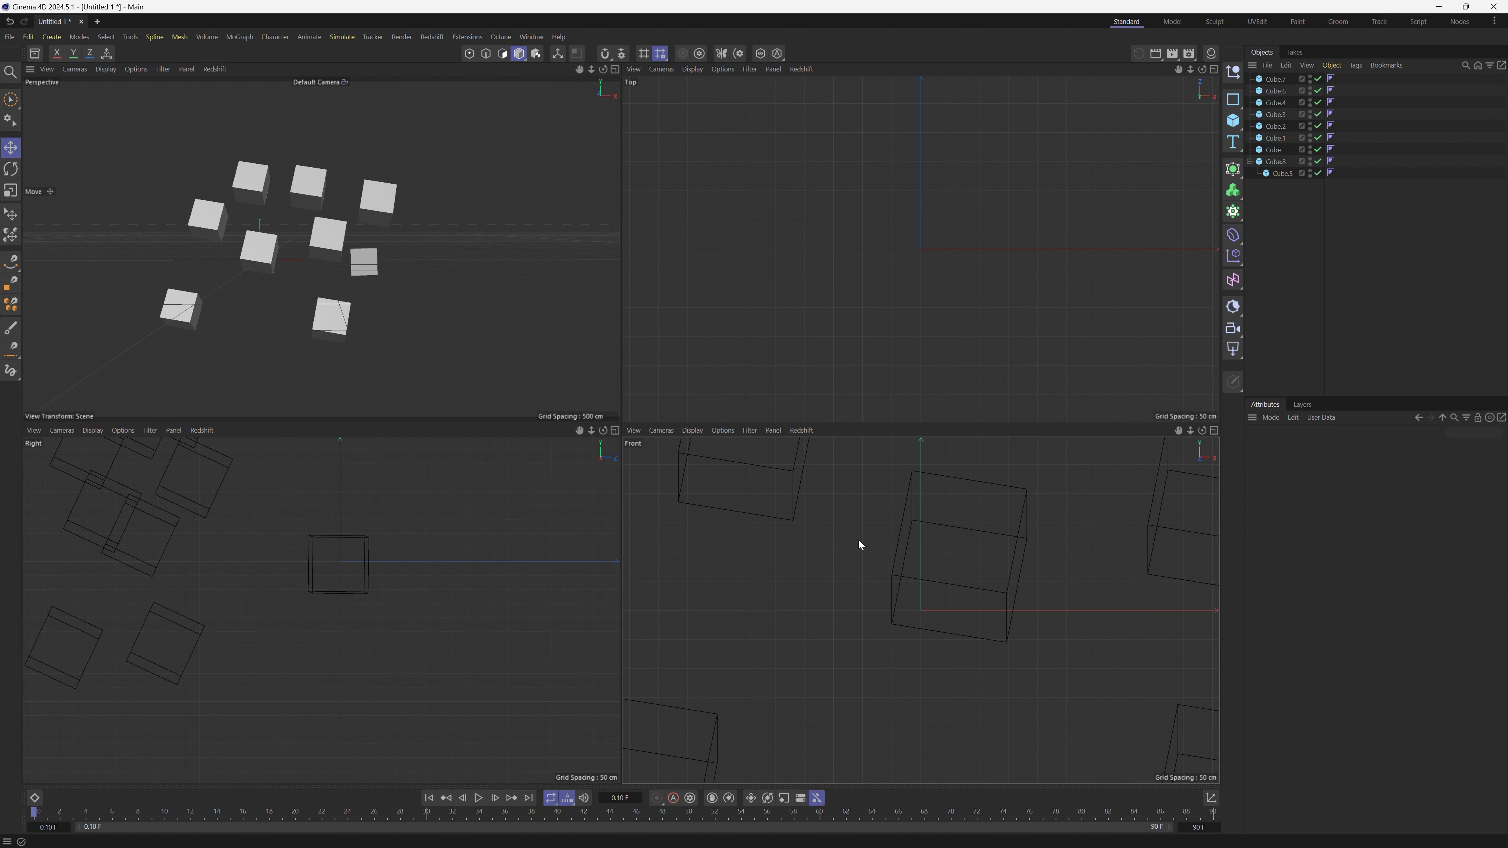
pyautogui.scroll(-5, 858, 545)
pyautogui.scroll(-5, 879, 257)
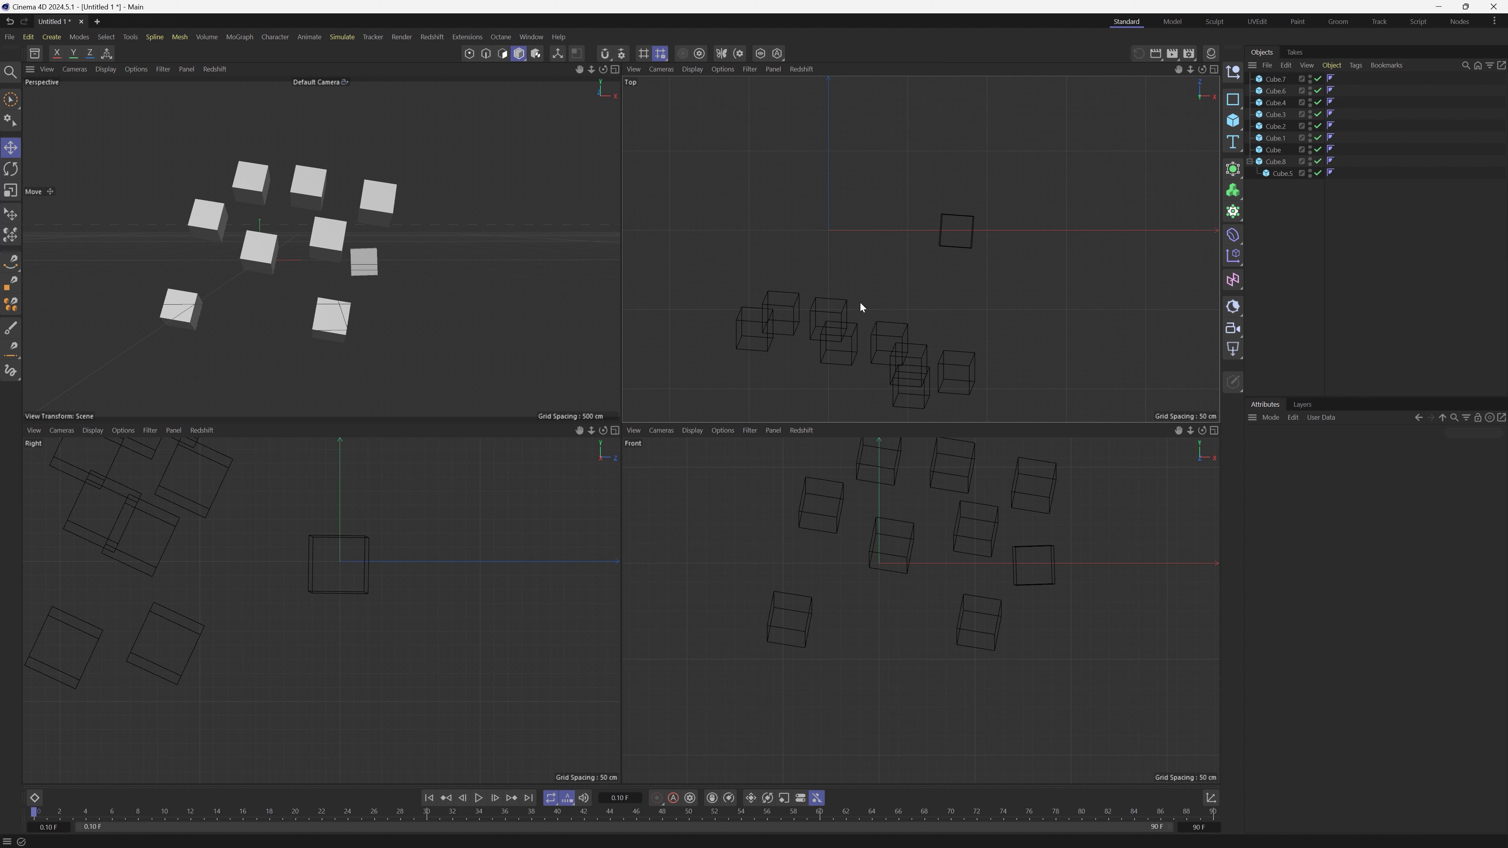
pyautogui.click(1215, 68)
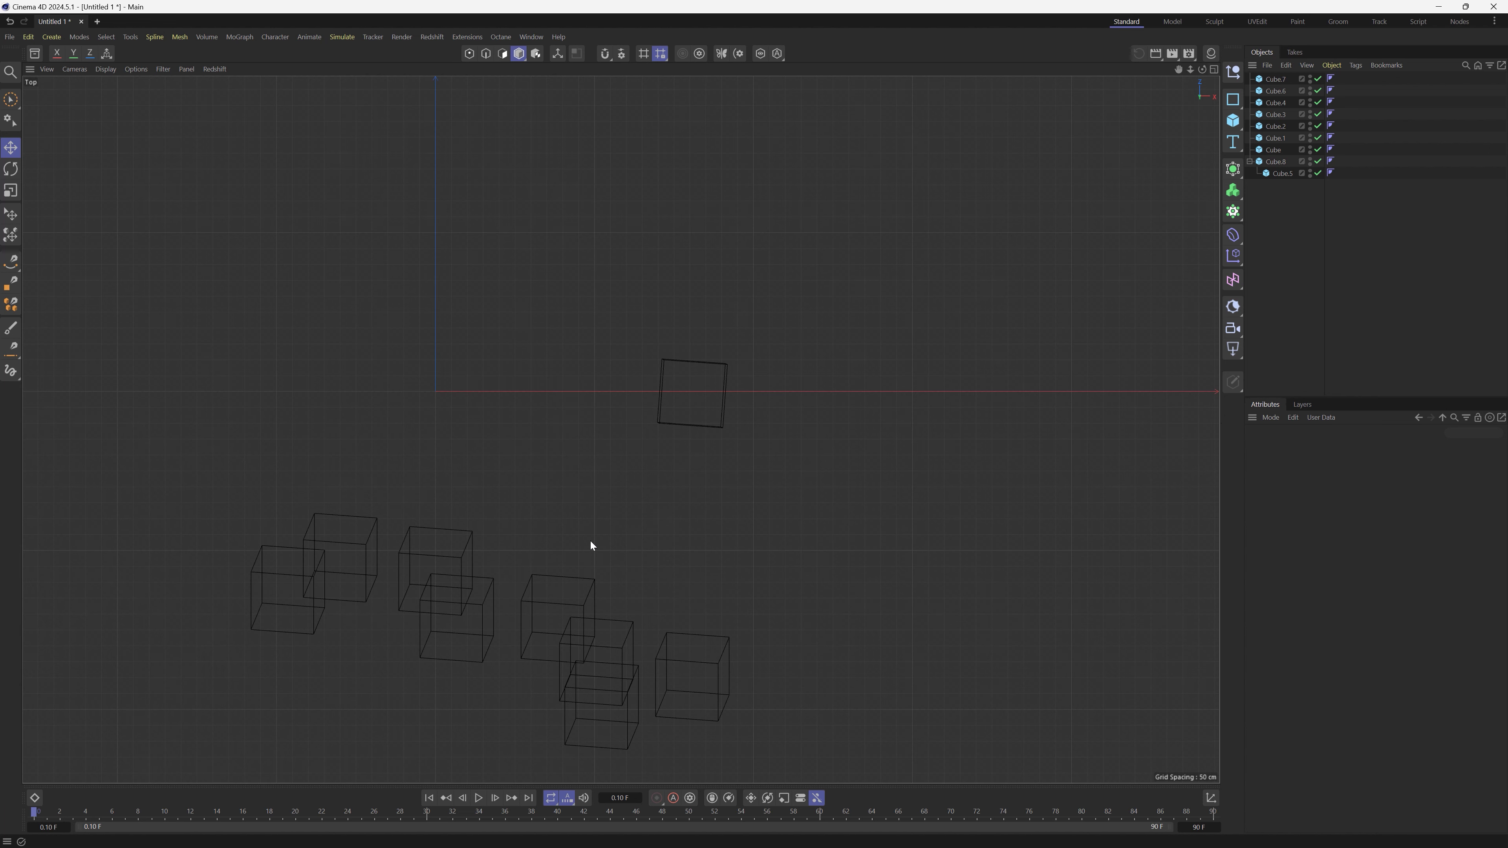
pyautogui.scroll(-2, 590, 540)
pyautogui.scroll(3, 528, 669)
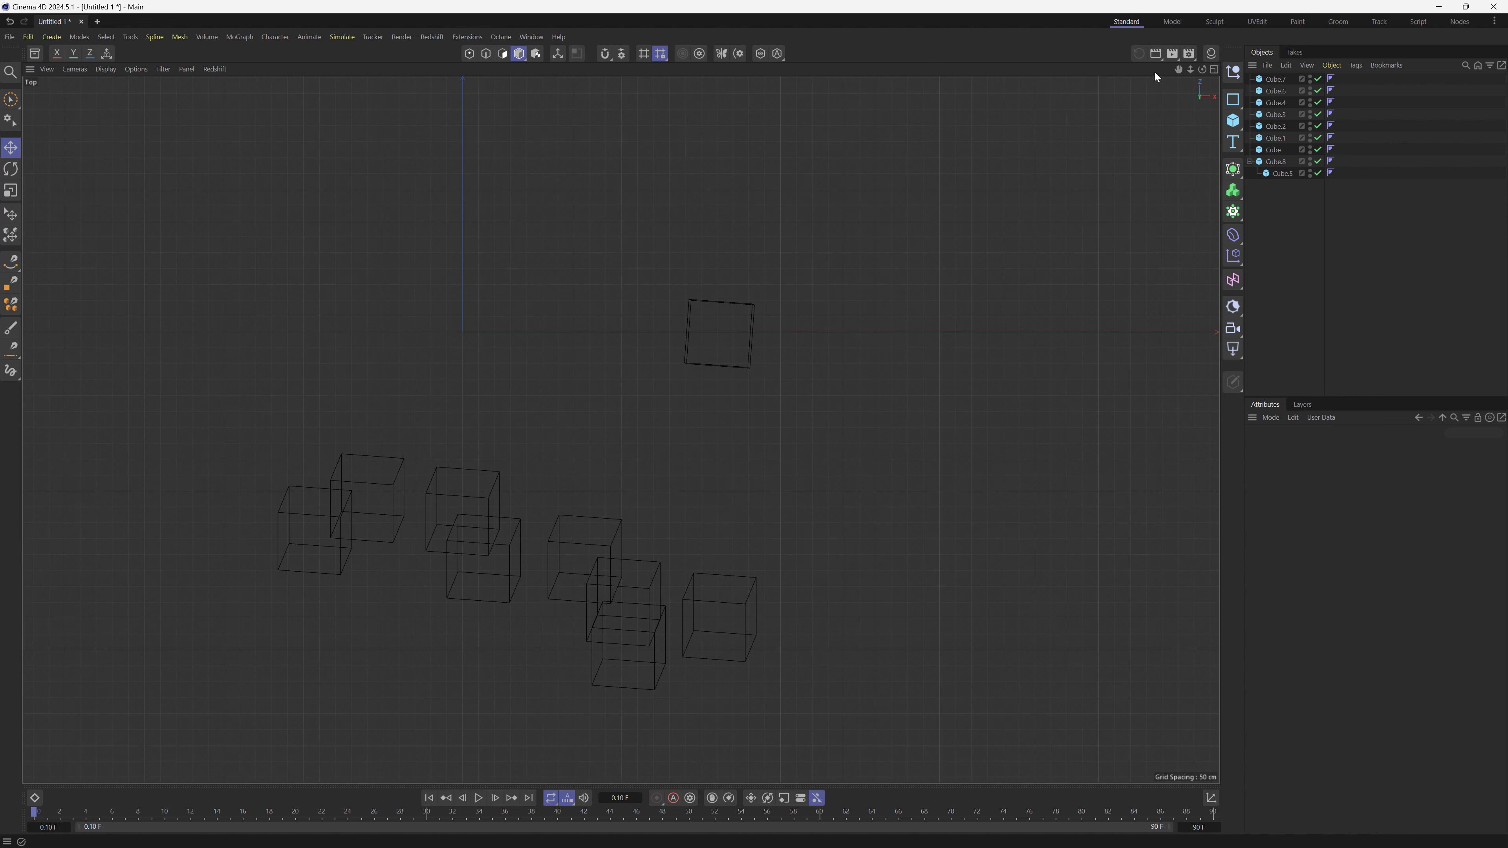
pyautogui.click(1215, 69)
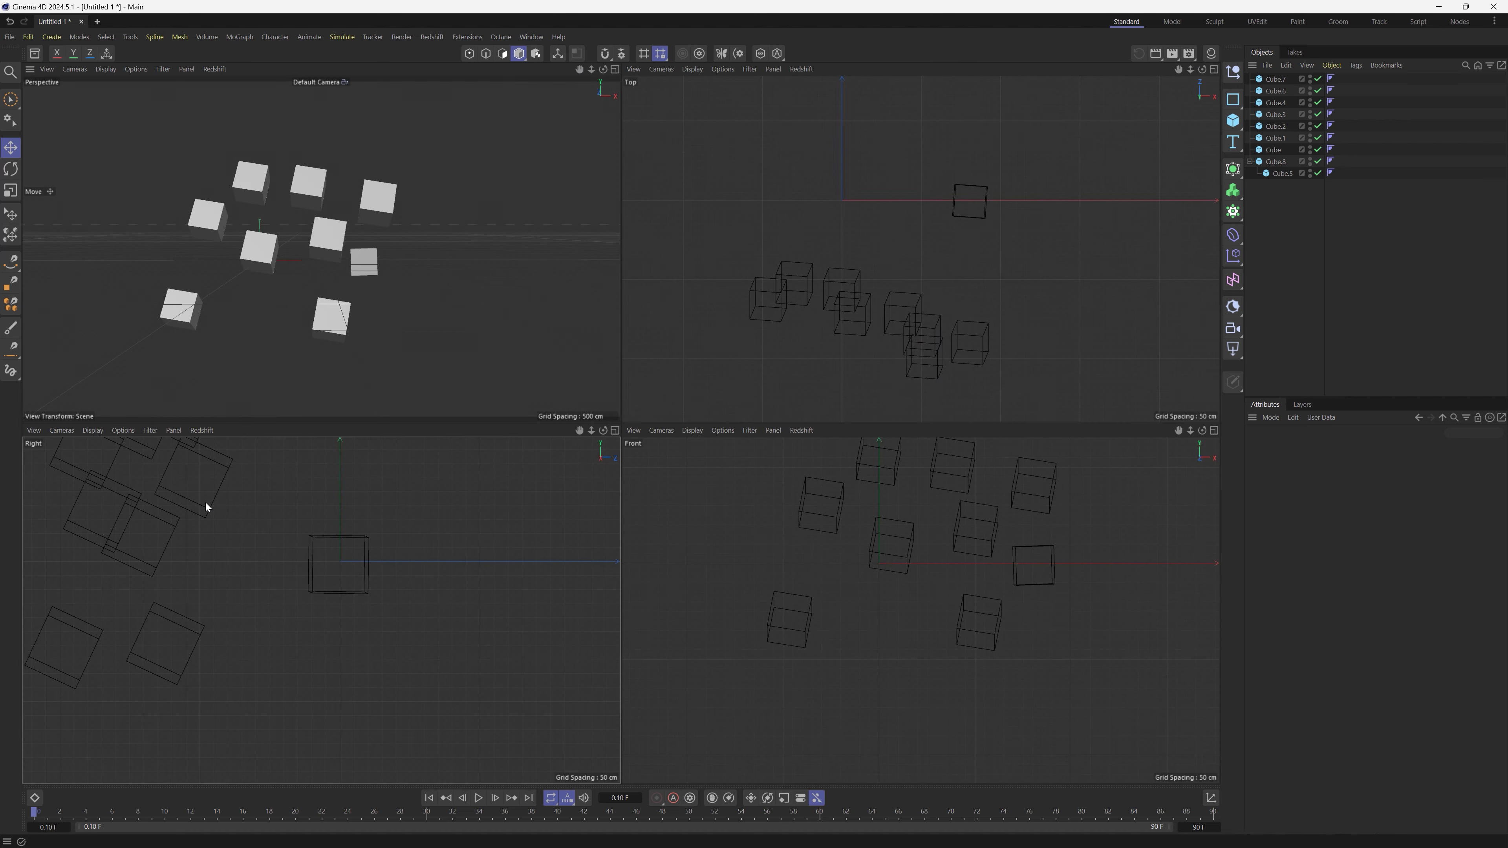
# Step: Examine the cubes in the full-size right and front views and the four-view layout, ending in an orbited perspective view
pyautogui.click(615, 430)
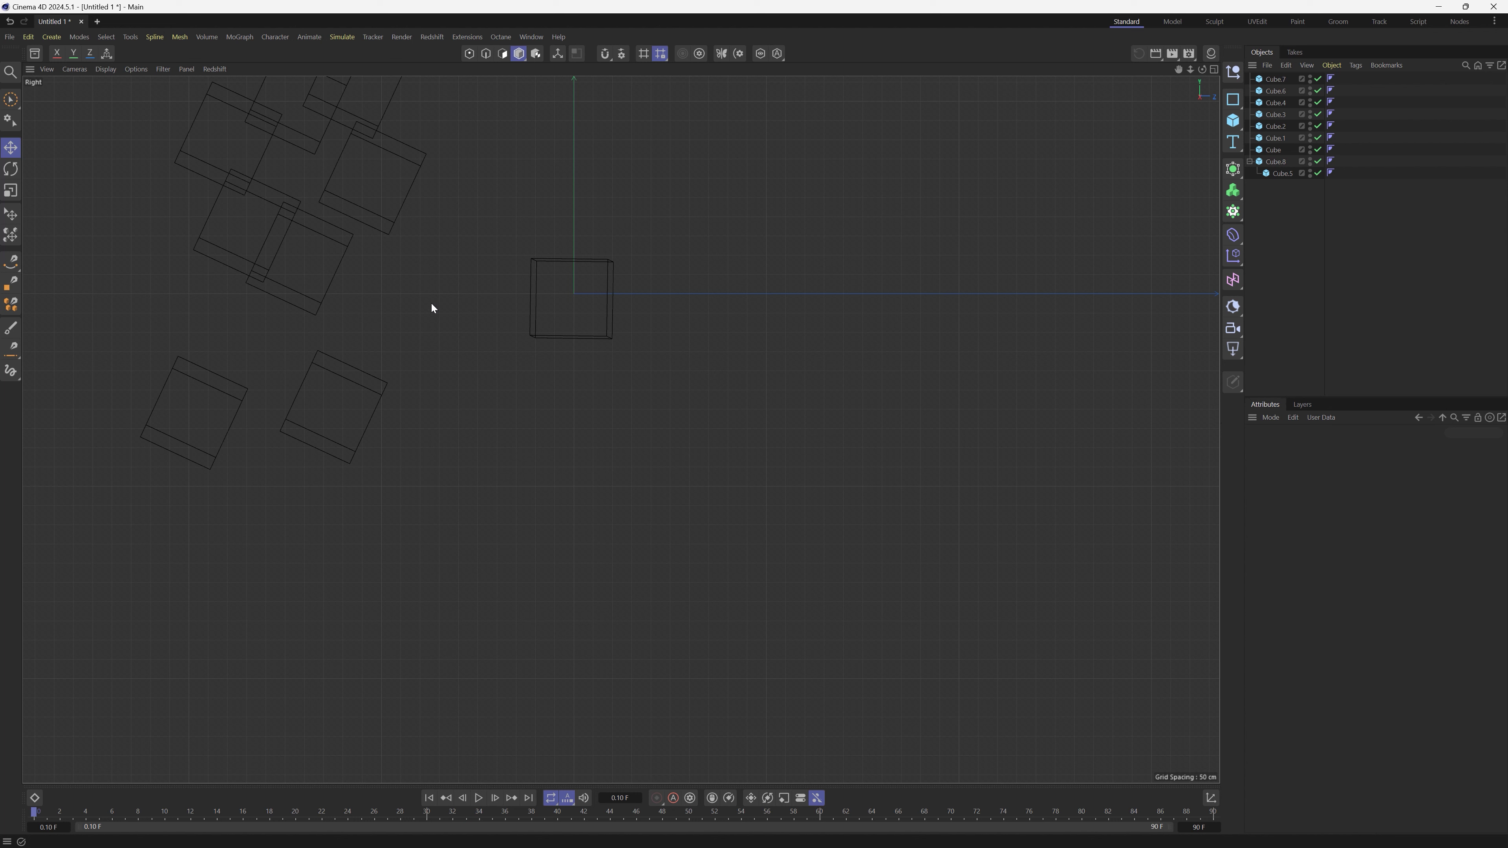
pyautogui.press('F1')
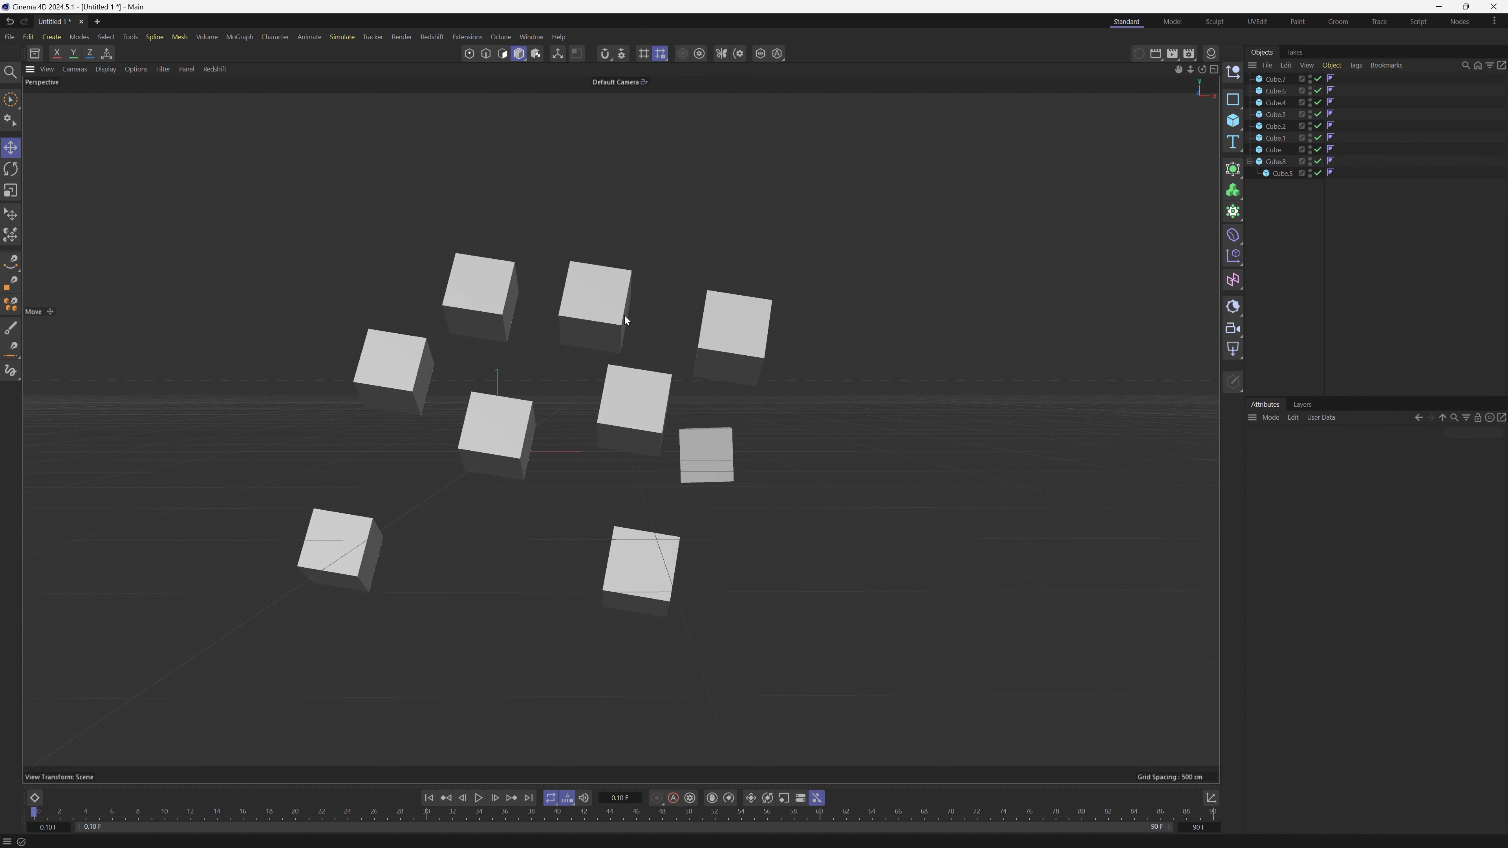
pyautogui.press('F4')
pyautogui.press('h')
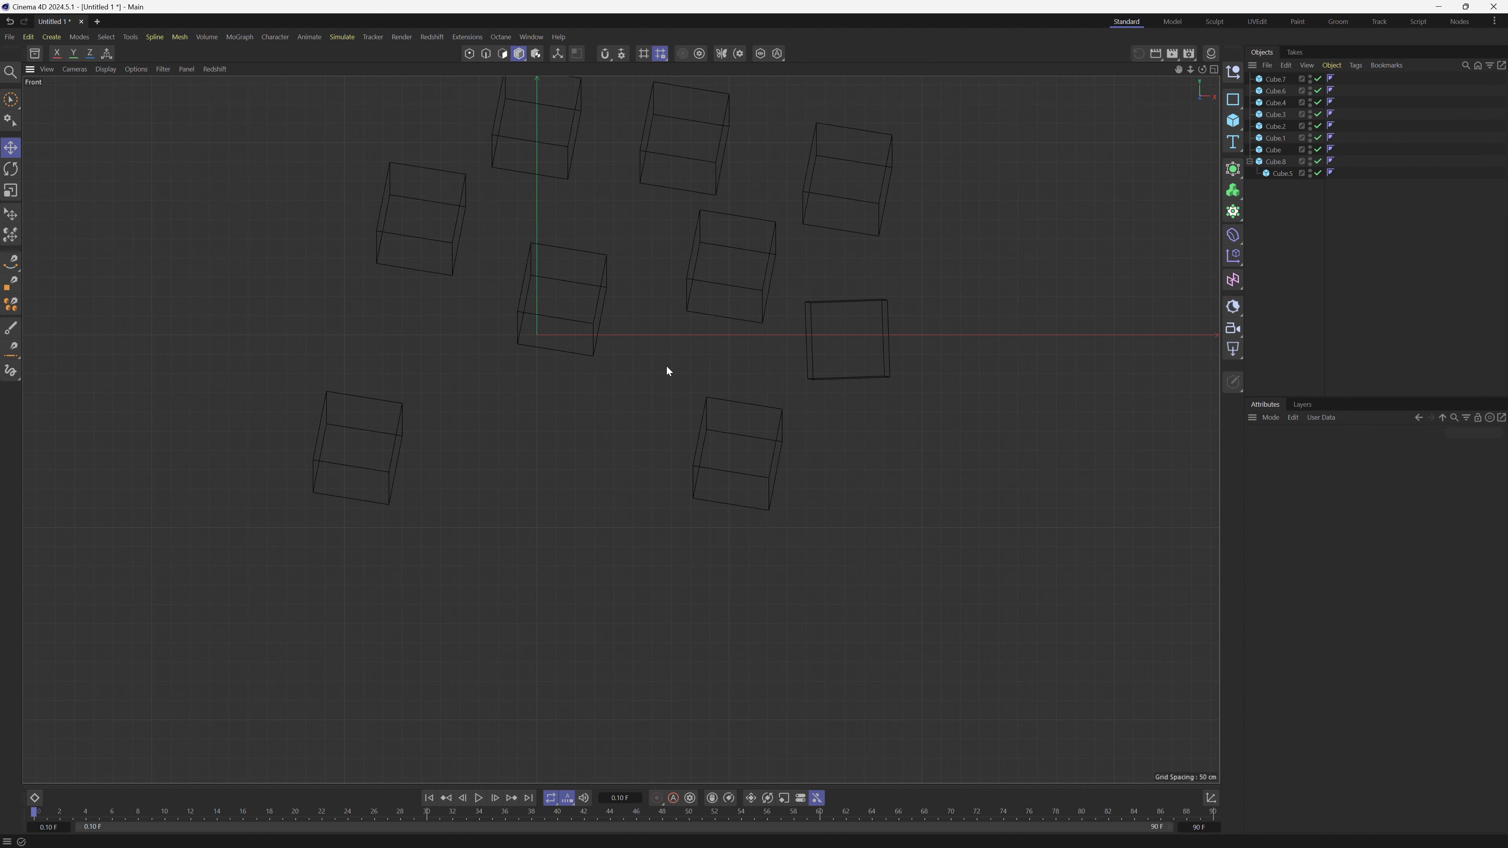
pyautogui.press('F5')
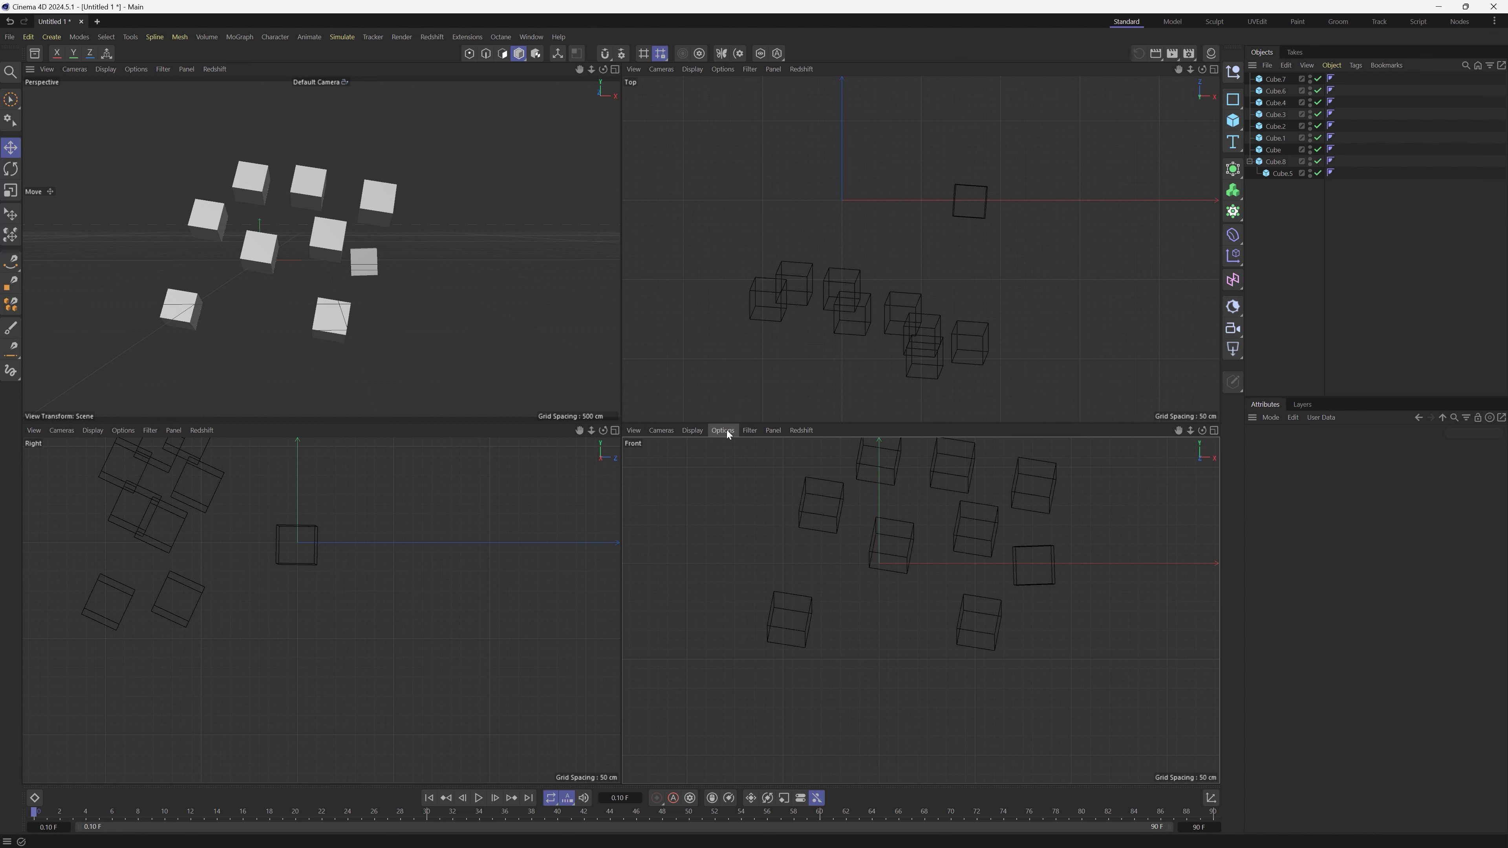
pyautogui.press('F1')
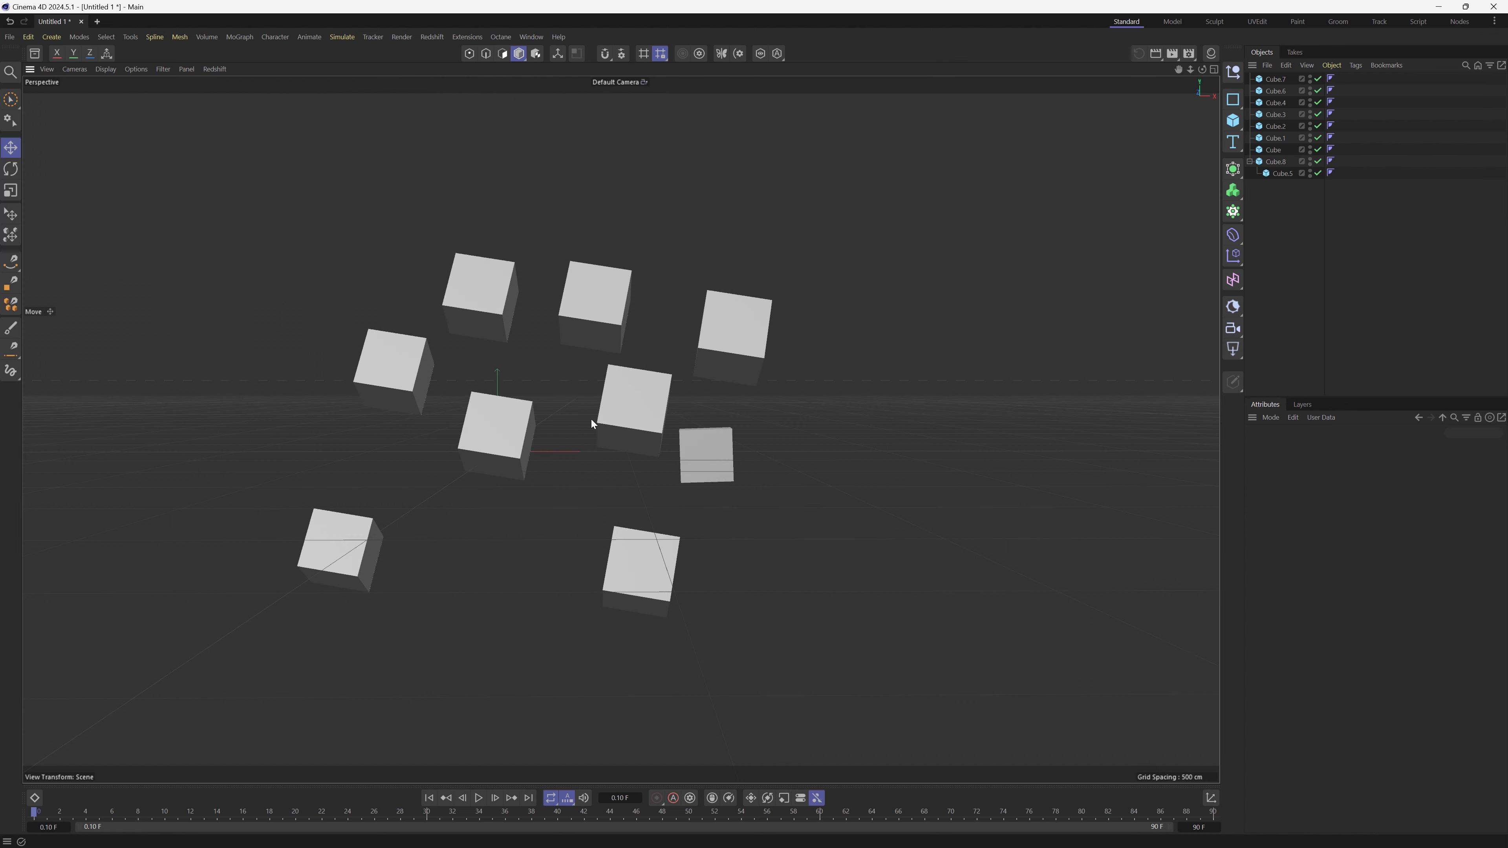
pyautogui.keyDown('alt'); pyautogui.moveTo(650, 457); pyautogui.dragTo(501, 409); pyautogui.keyUp('alt')
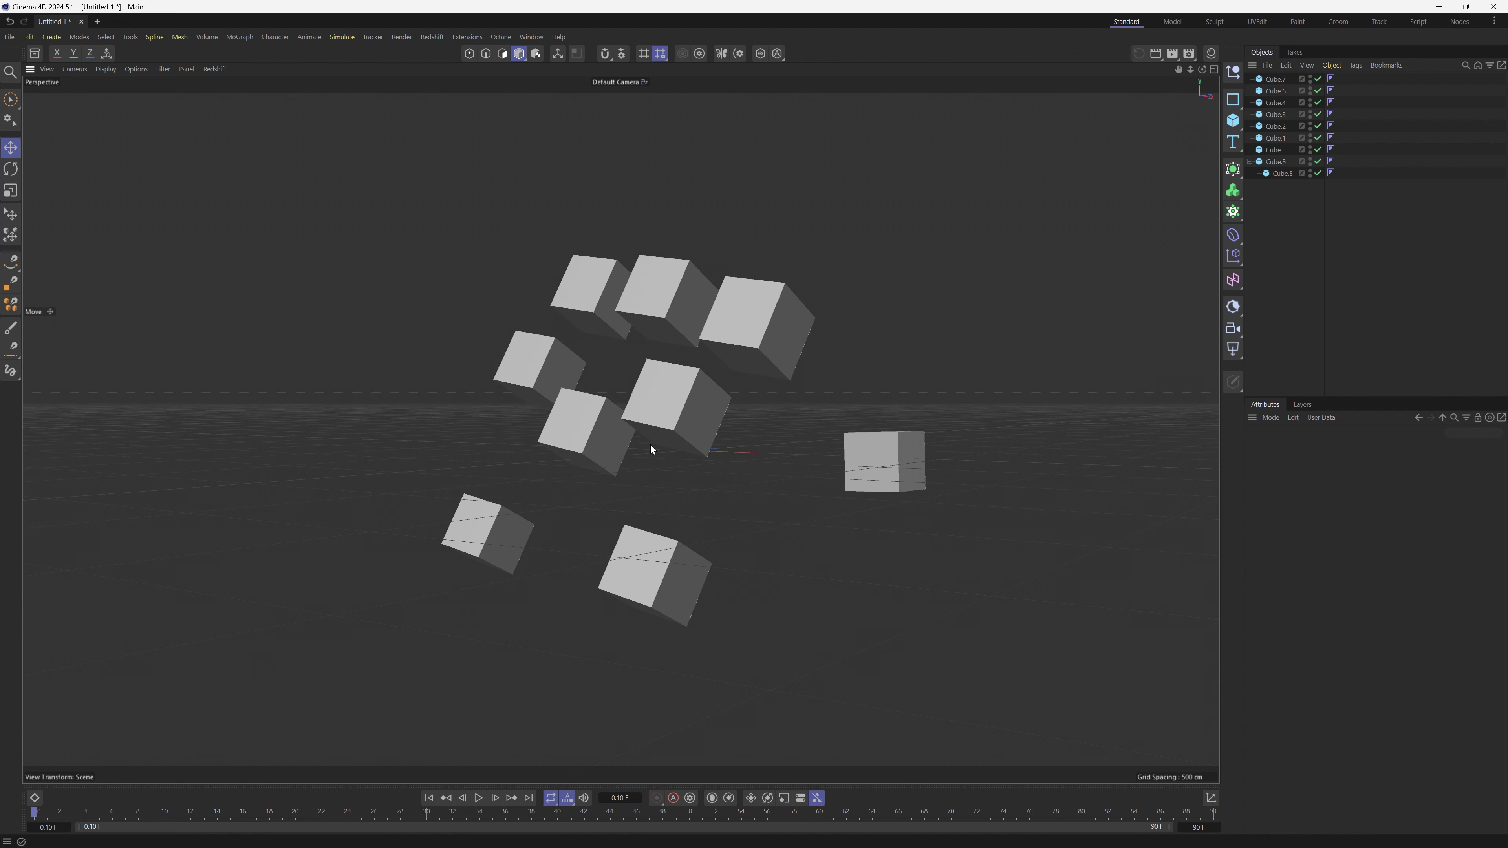